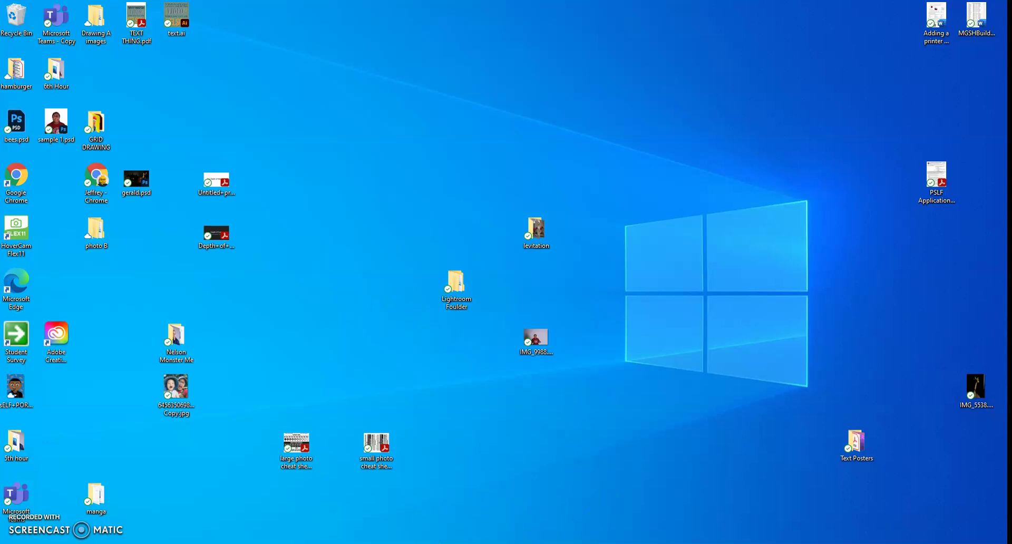
Open the Monster Me '5th hour' folder, which lists its 74 JPG photos.
double_click(16, 443)
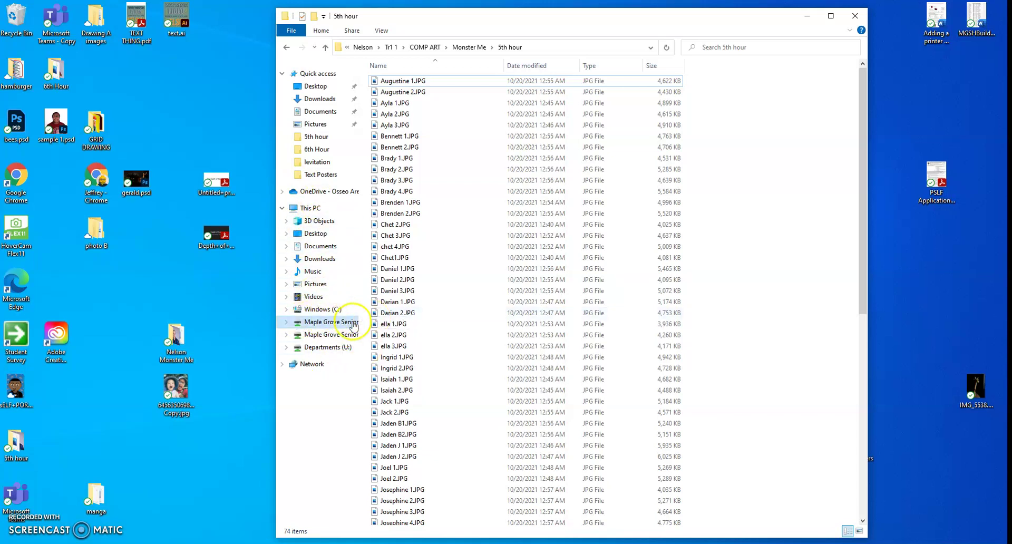
left_click(334, 322)
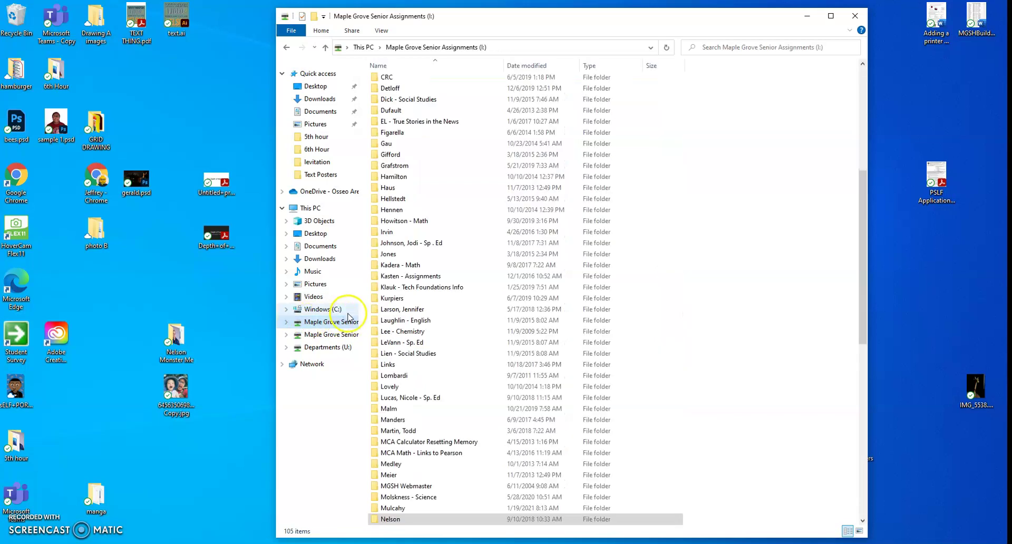
scroll(453, 389, "down", 7)
scroll(453, 389, "down", 3)
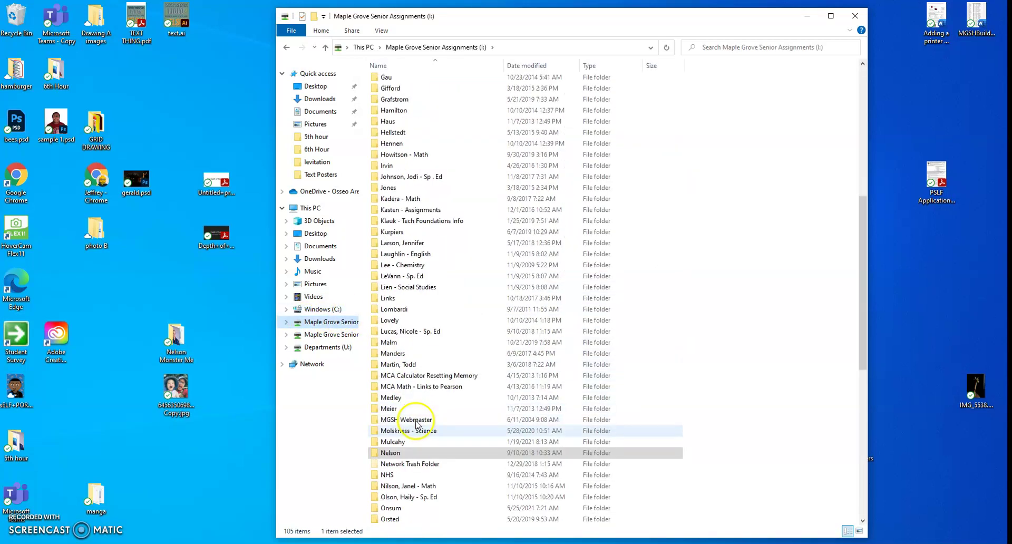
double_click(392, 453)
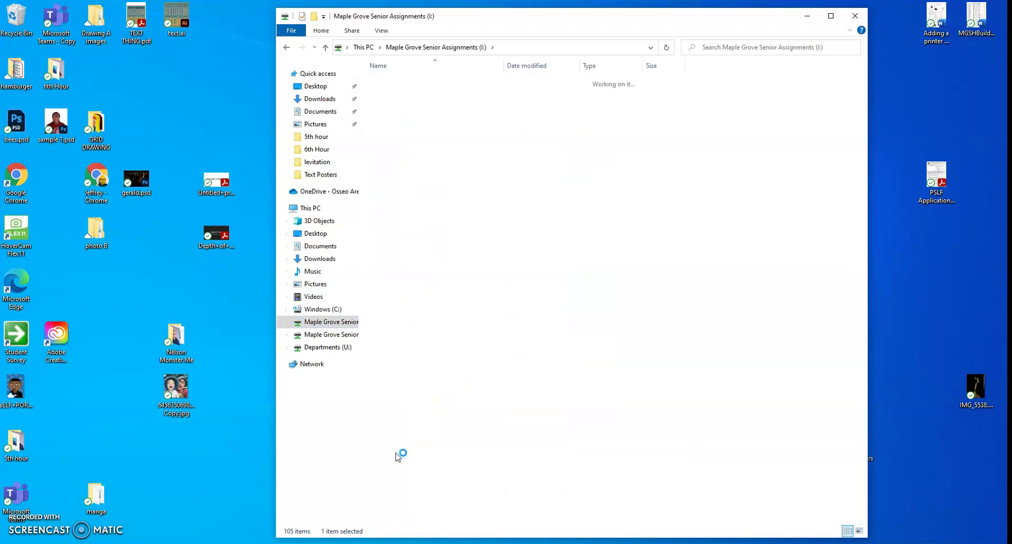
double_click(383, 84)
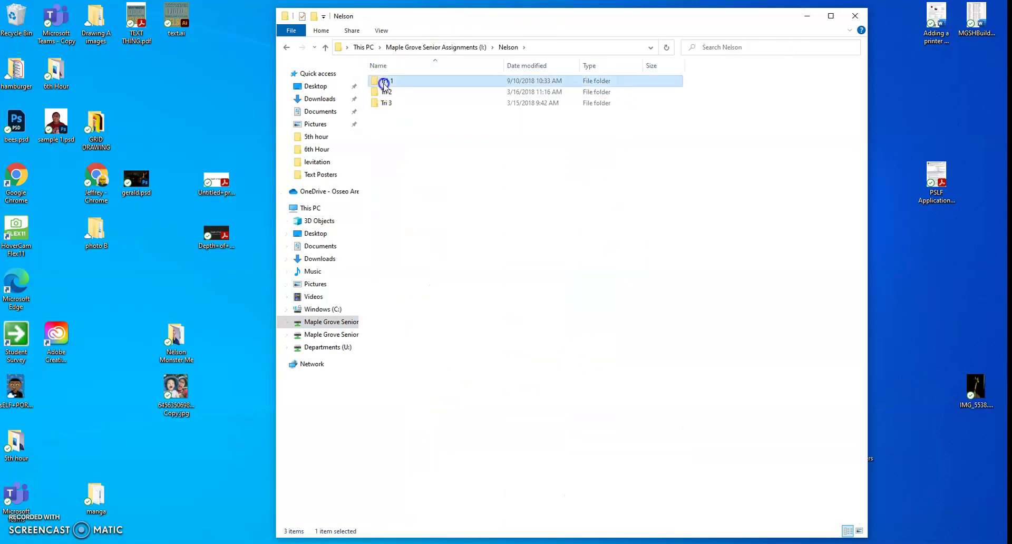
double_click(396, 79)
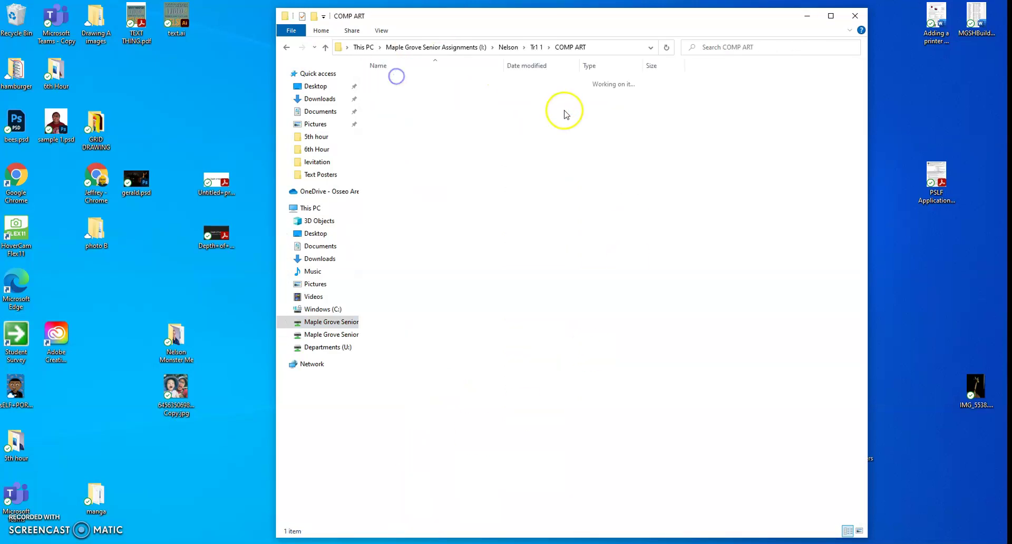
double_click(407, 82)
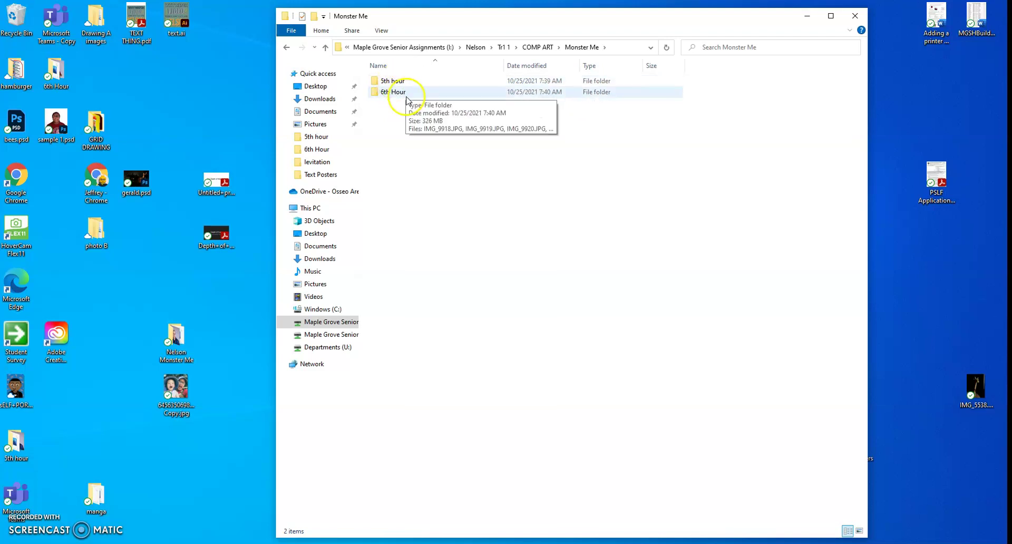
In the 5th hour folder, select the seven photos Nelson 1.JPG through Nelson 7.JPG.
double_click(403, 81)
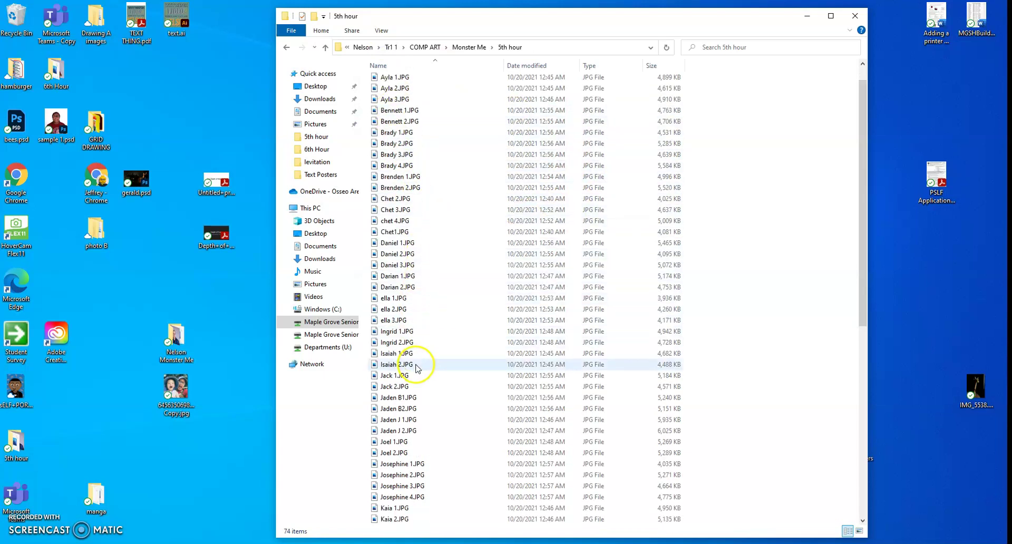
scroll(416, 355, "down", 6)
scroll(414, 369, "down", 4)
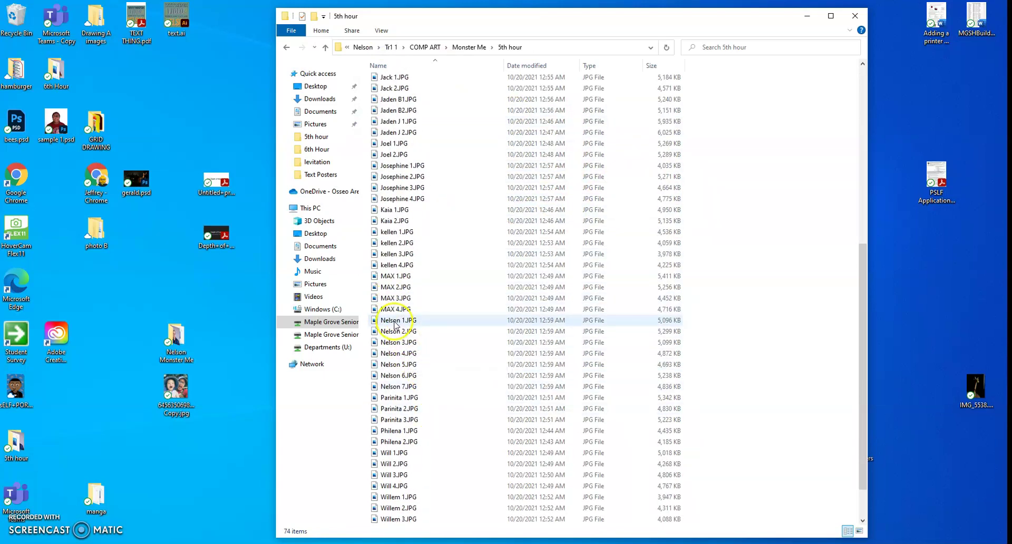
left_click(395, 322)
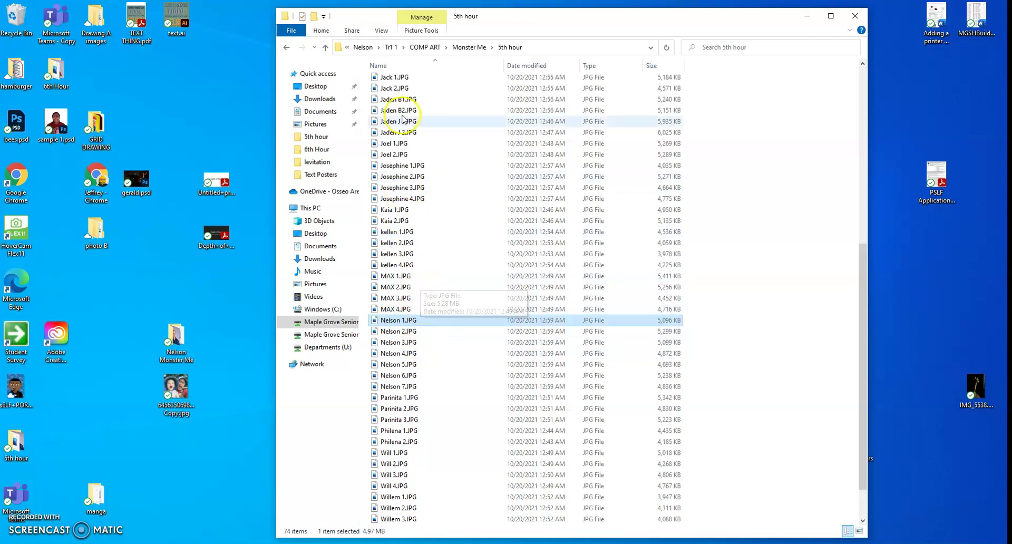
left_click(381, 30)
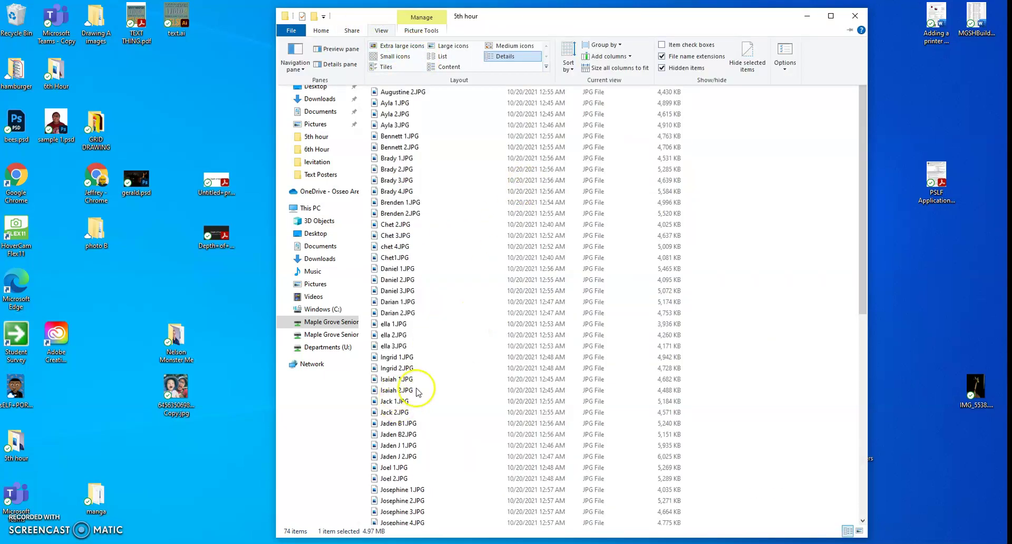
scroll(417, 424, "down", 3)
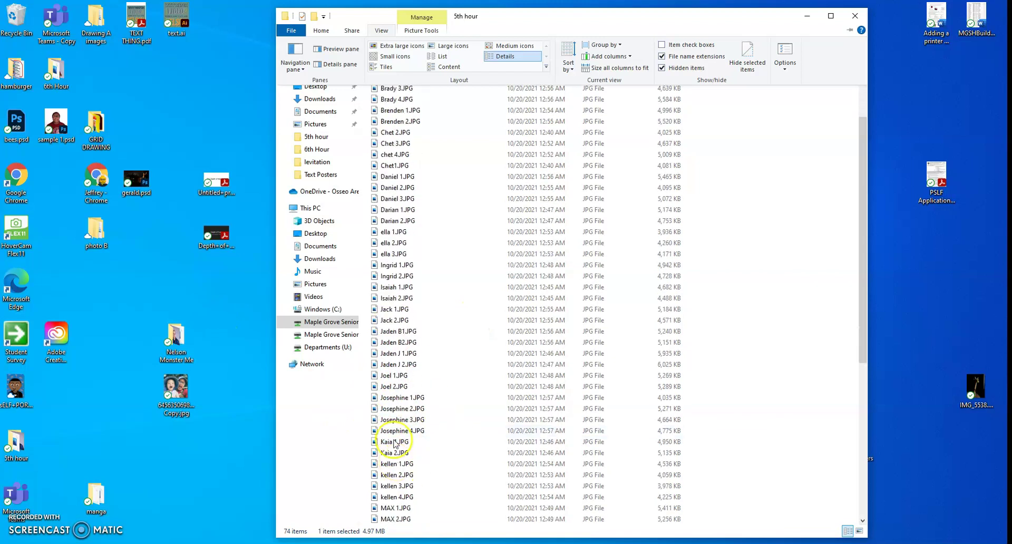
scroll(409, 418, "down", 5)
left_click(395, 386)
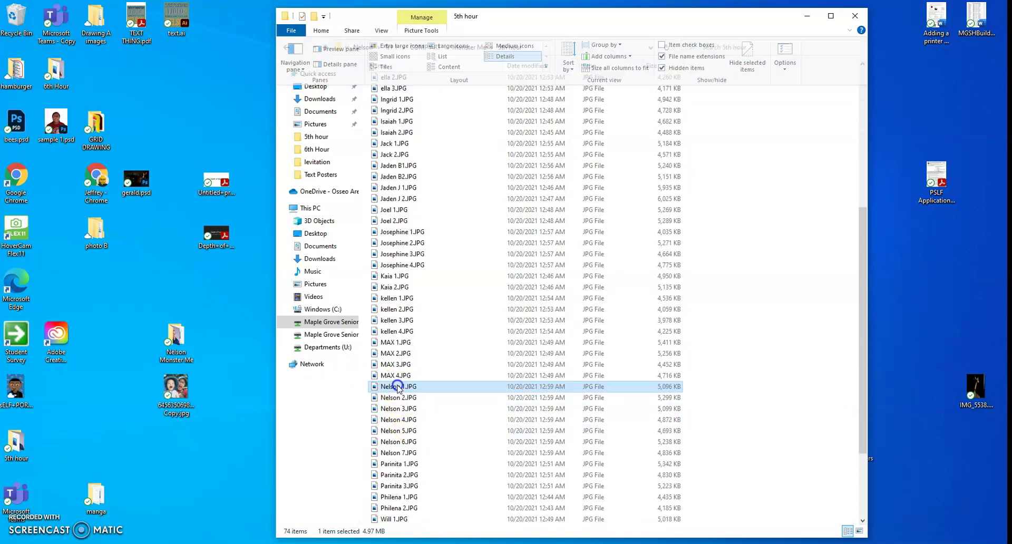
left_click(405, 453, "shift")
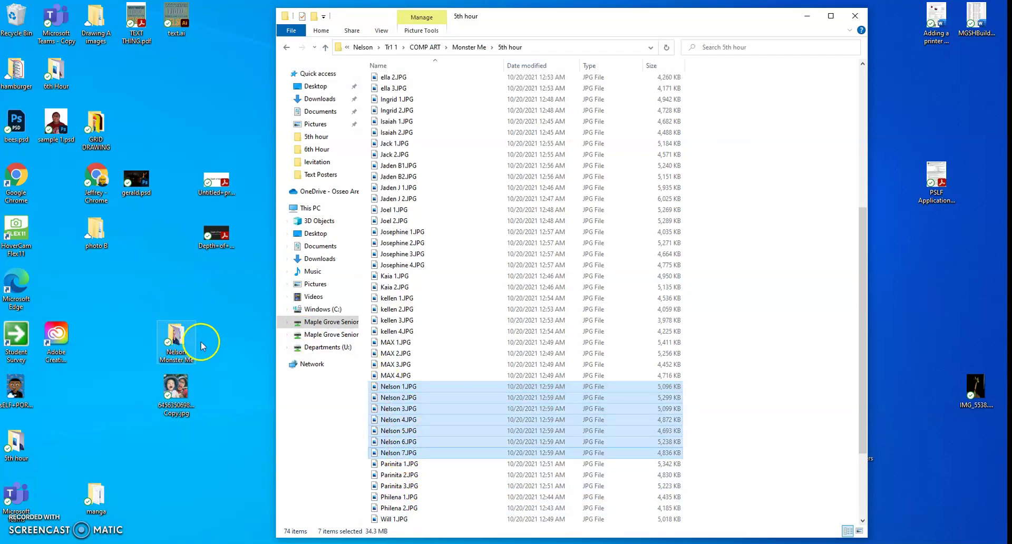
Check that the desktop Nelson Monster Me folder holds the photos, then close it.
left_click(236, 372)
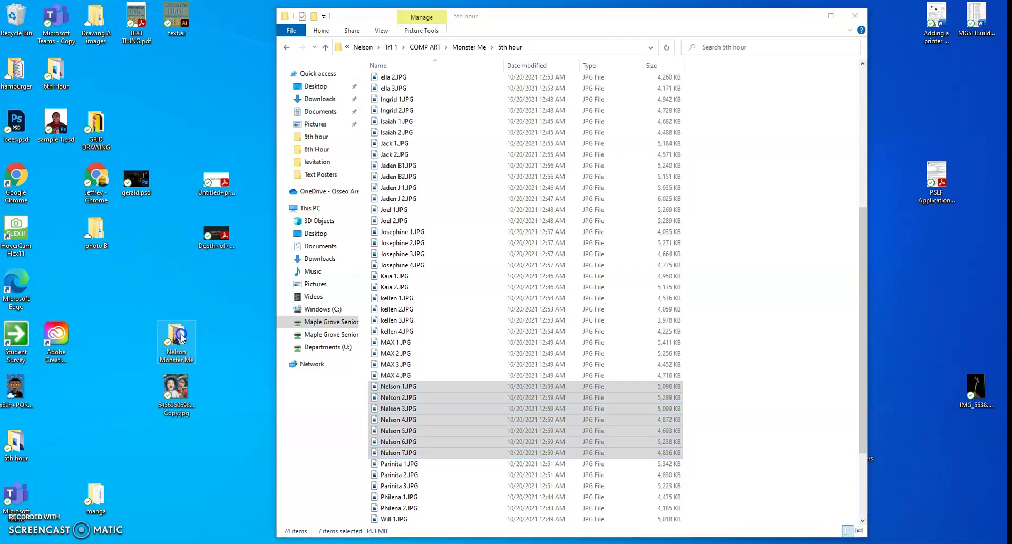
double_click(182, 338)
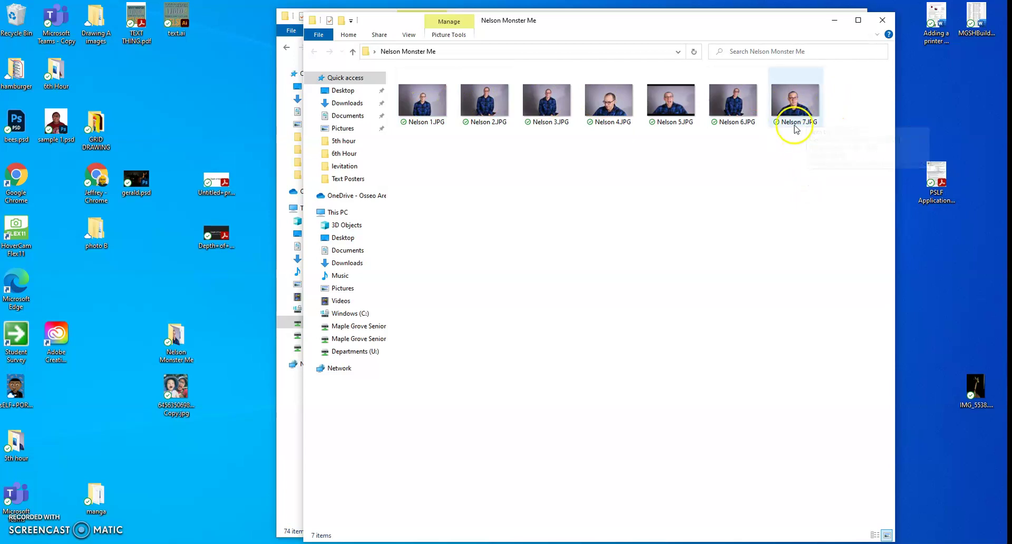
left_click(882, 20)
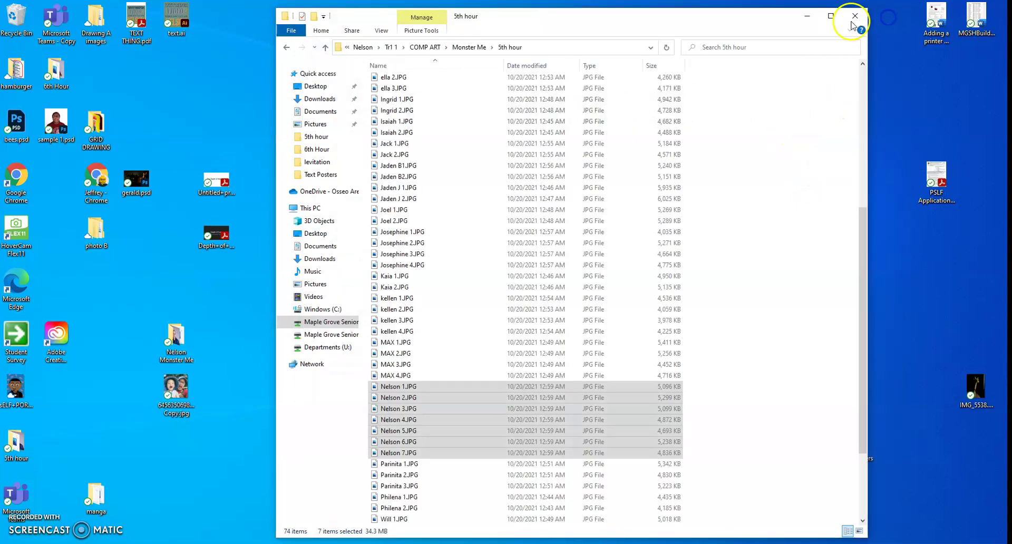
Minimize the 5th hour Explorer window and switch to Photoshop 2021's Home screen.
left_click(808, 19)
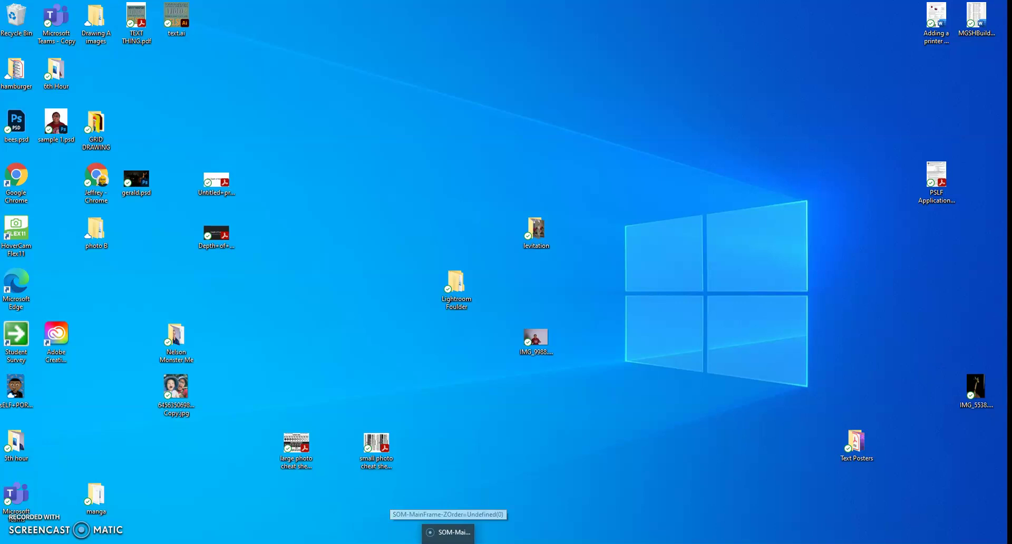
mouse_move(422, 538)
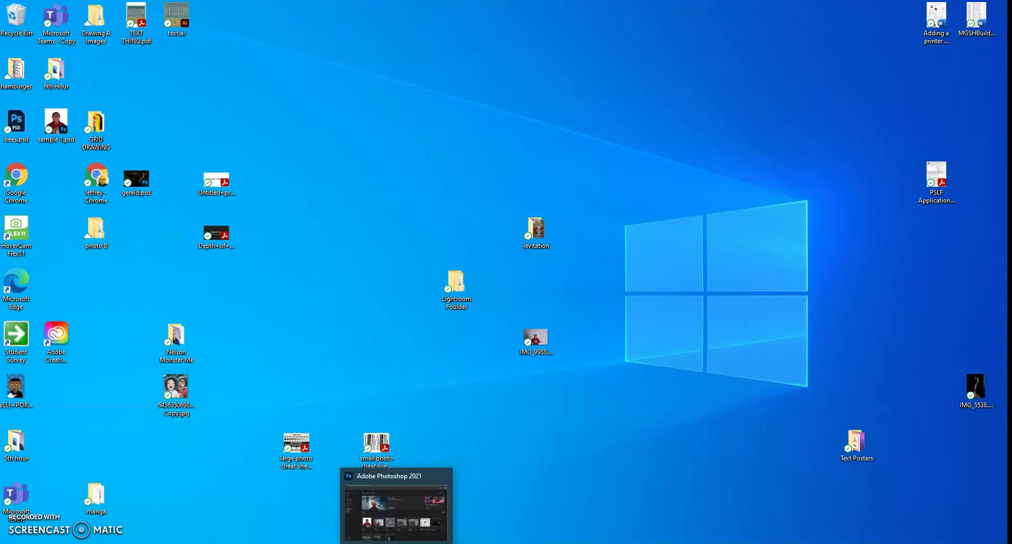
left_click(396, 540)
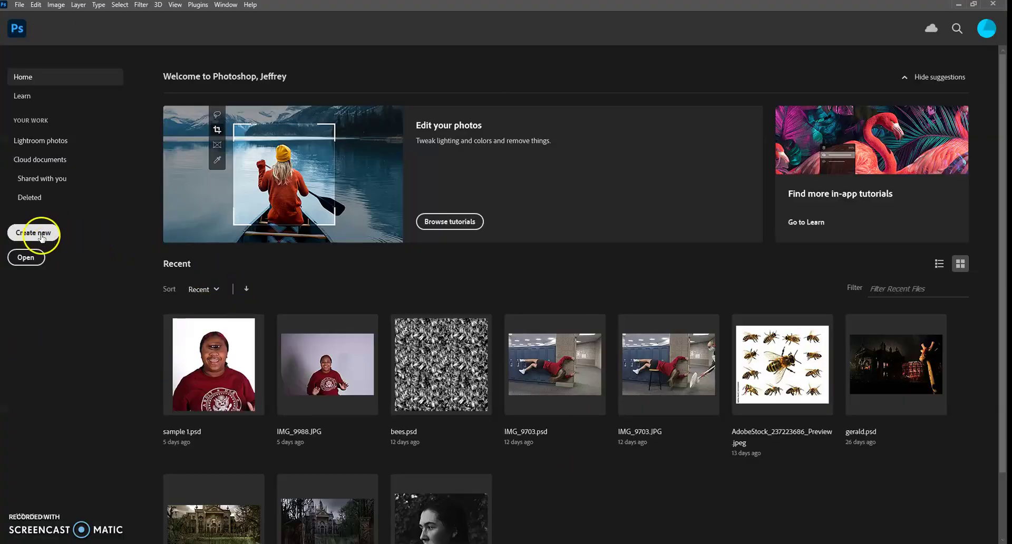
Create a new 4.75 × 6 in document at 300 px/in with a White background.
left_click(42, 234)
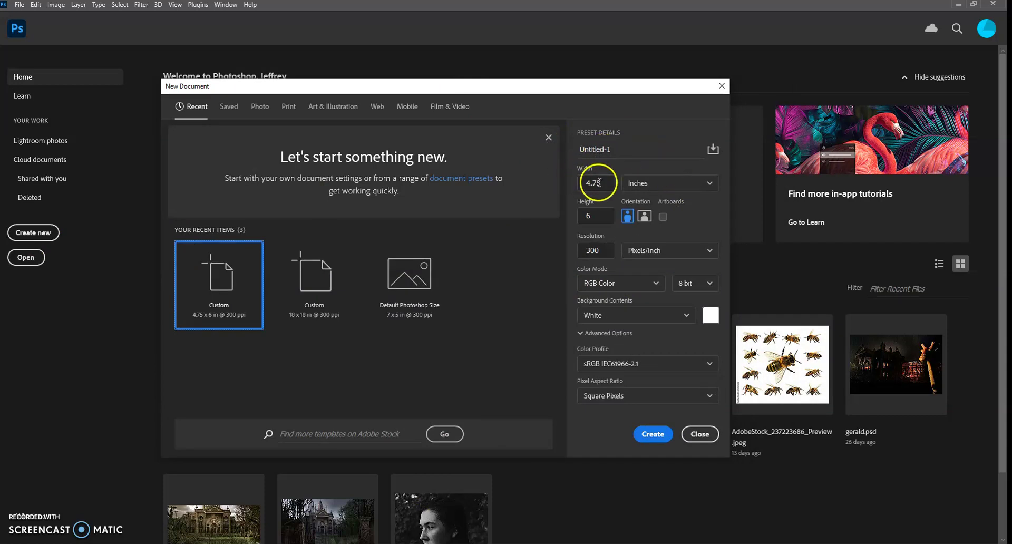
left_click(578, 186)
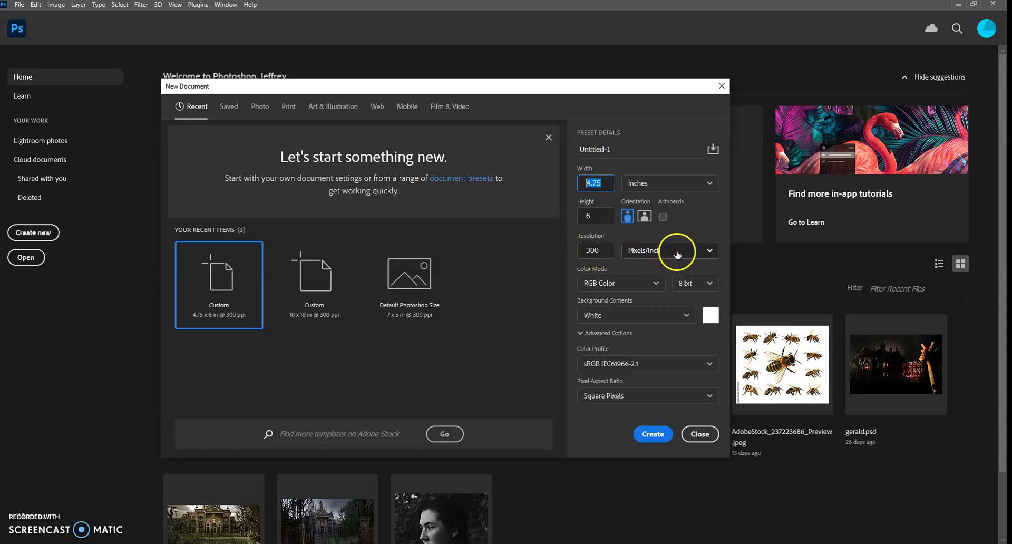
left_click(601, 250)
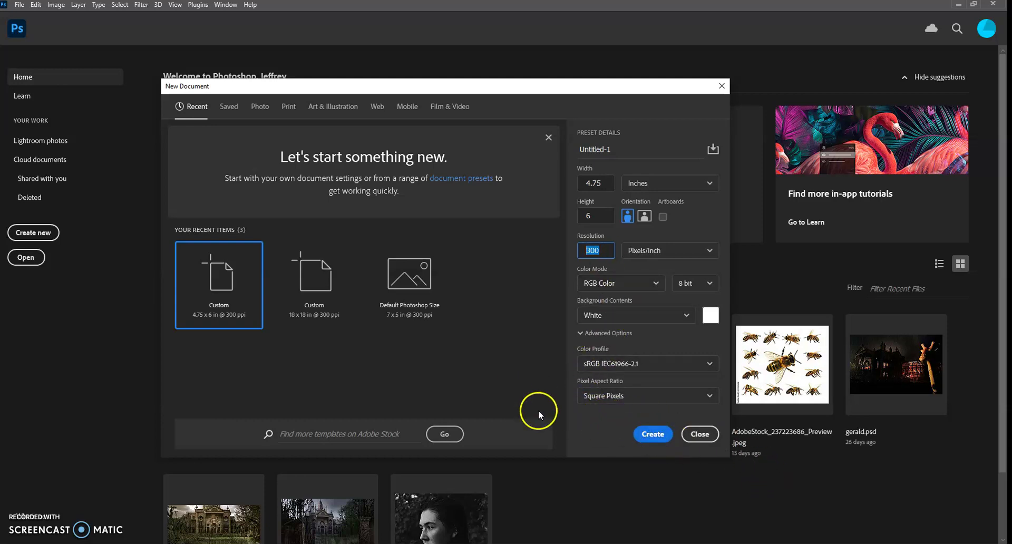
left_click(661, 434)
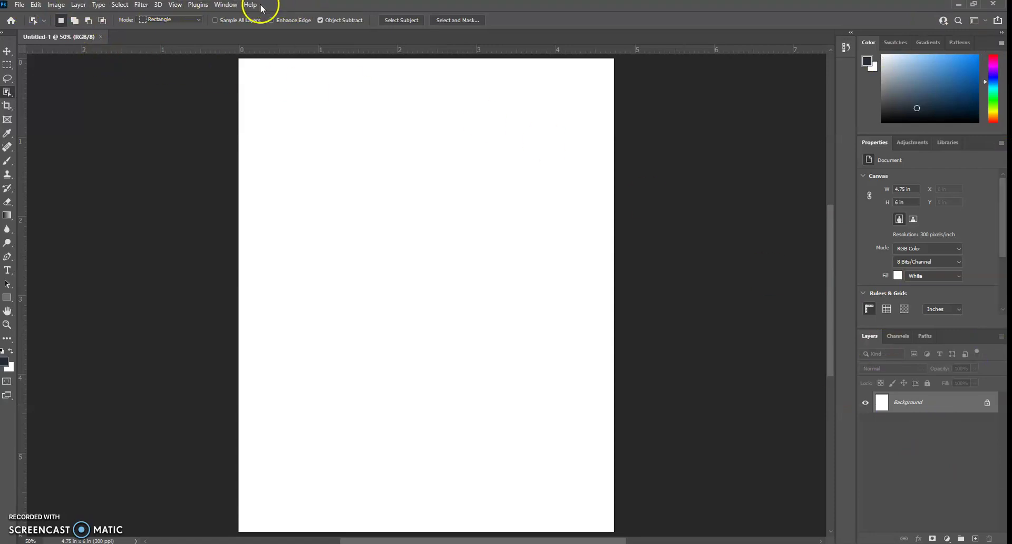
left_click(225, 5)
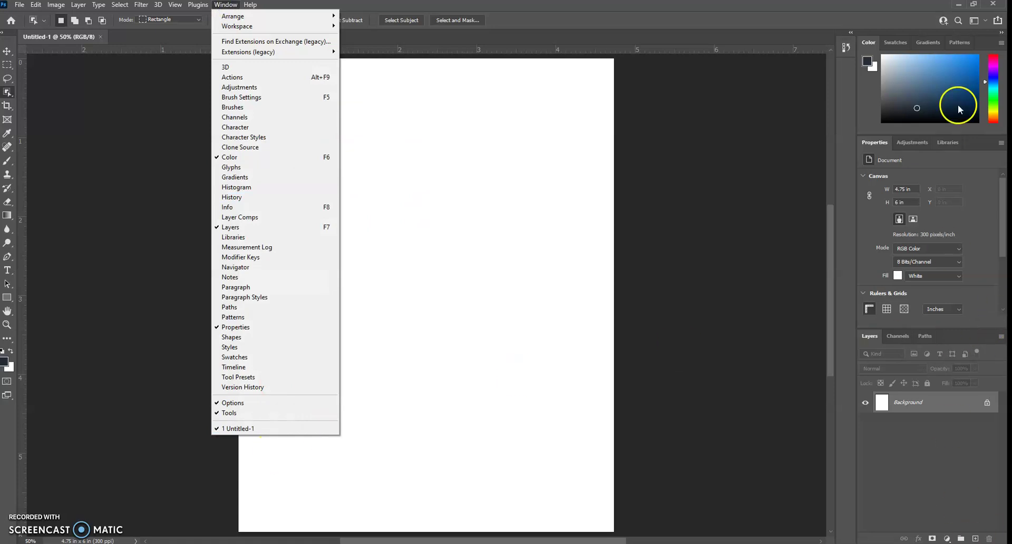
mouse_move(176, 5)
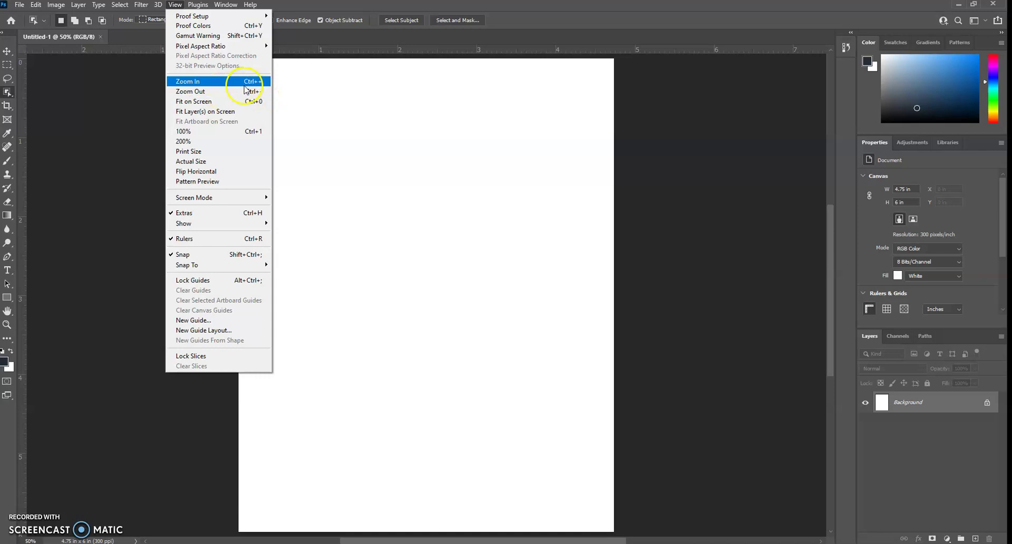
left_click(357, 10)
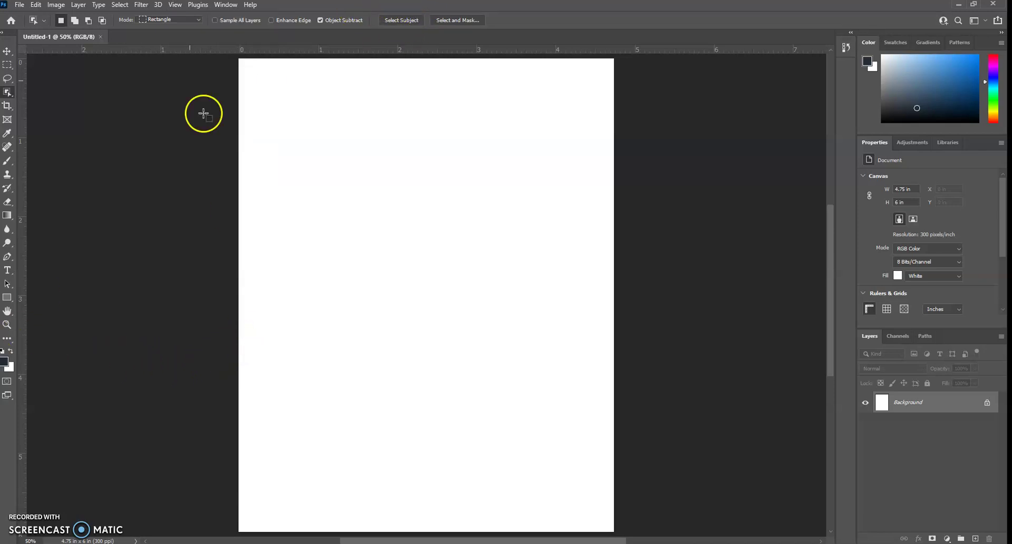
Choose File > Place Embedded to browse the Nelson Monster Me photos on the Desktop.
left_click(56, 5)
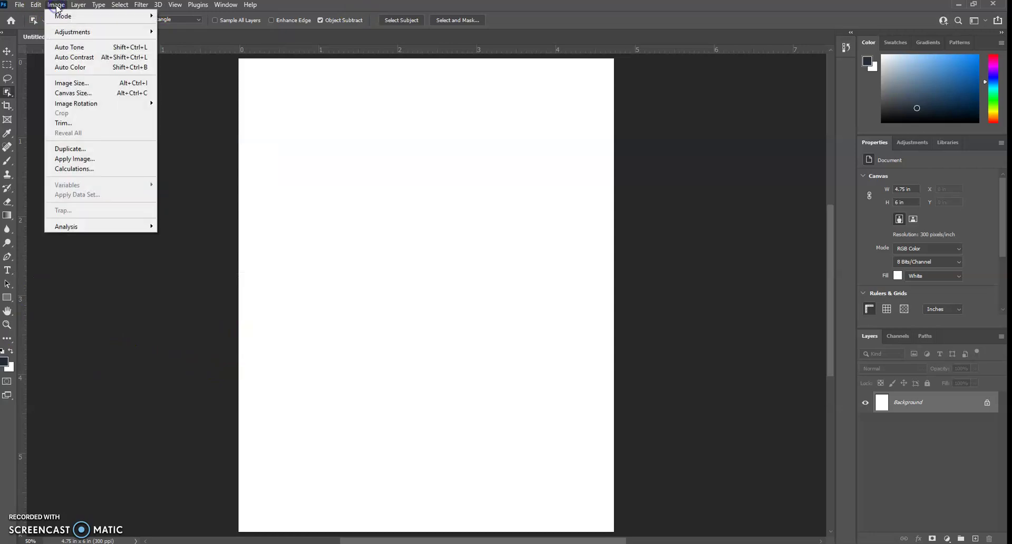
left_click(35, 6)
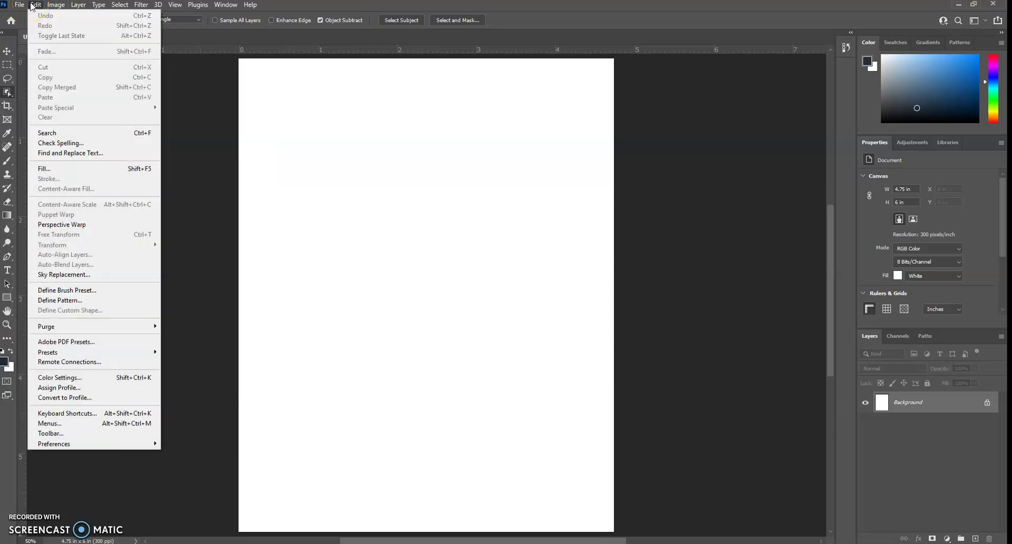
left_click(18, 5)
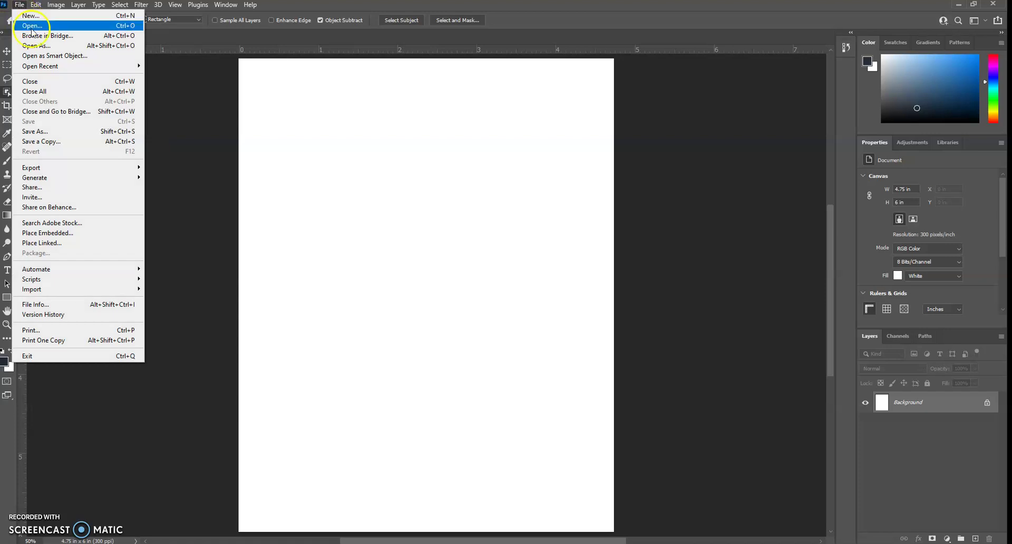
left_click(49, 236)
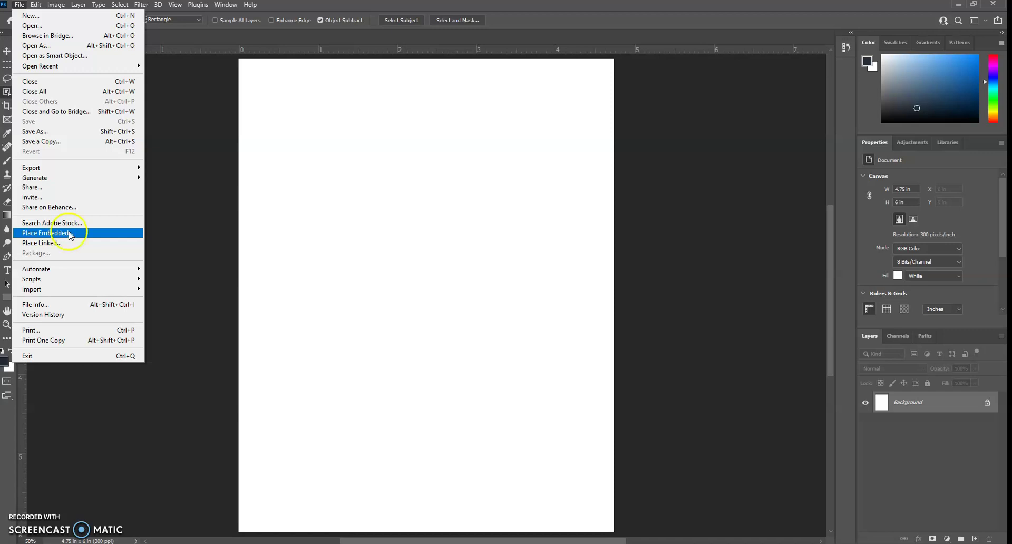
left_click(69, 233)
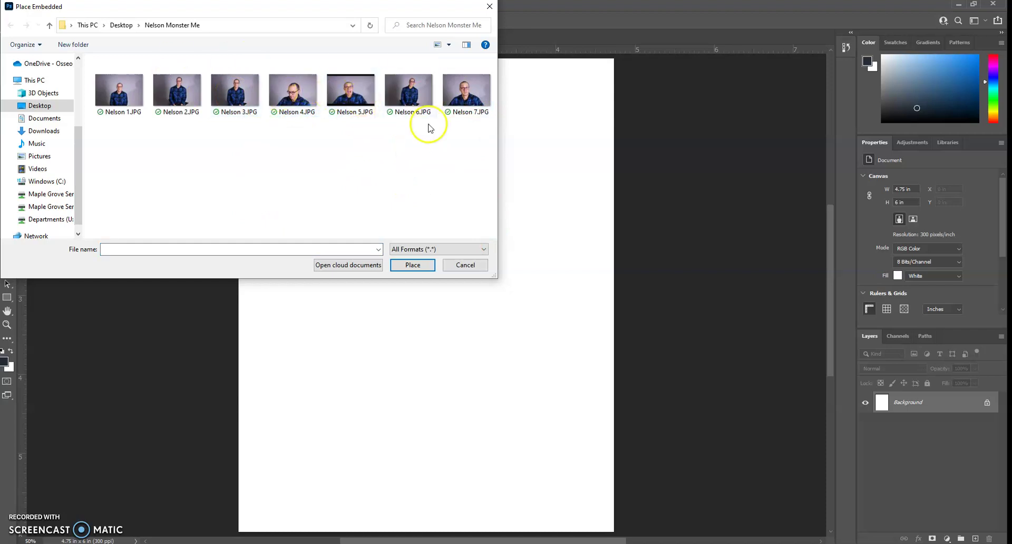
Place Nelson 7.JPG as an embedded layer, then start enlarging it and moving it down.
double_click(460, 93)
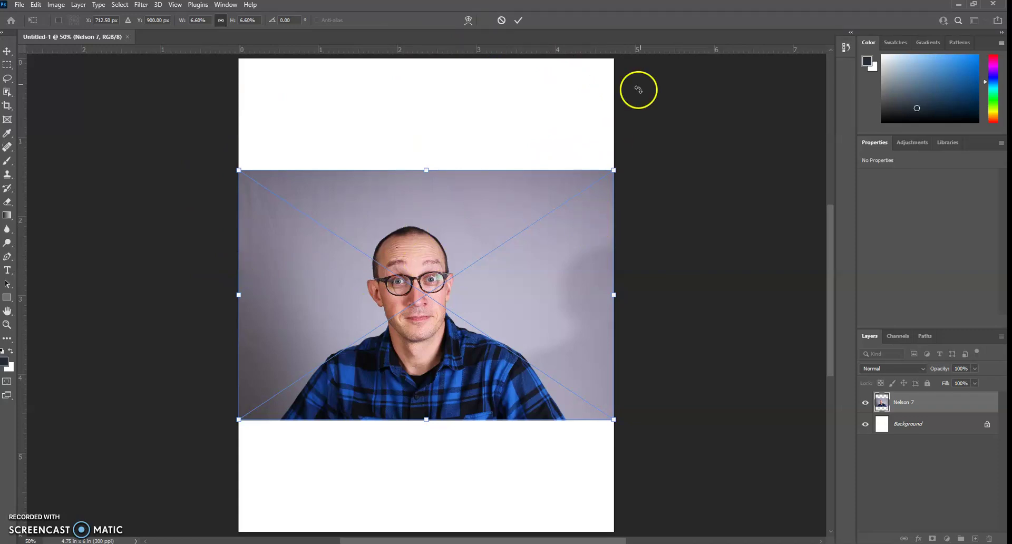
left_click_drag(614, 172, 803, 26)
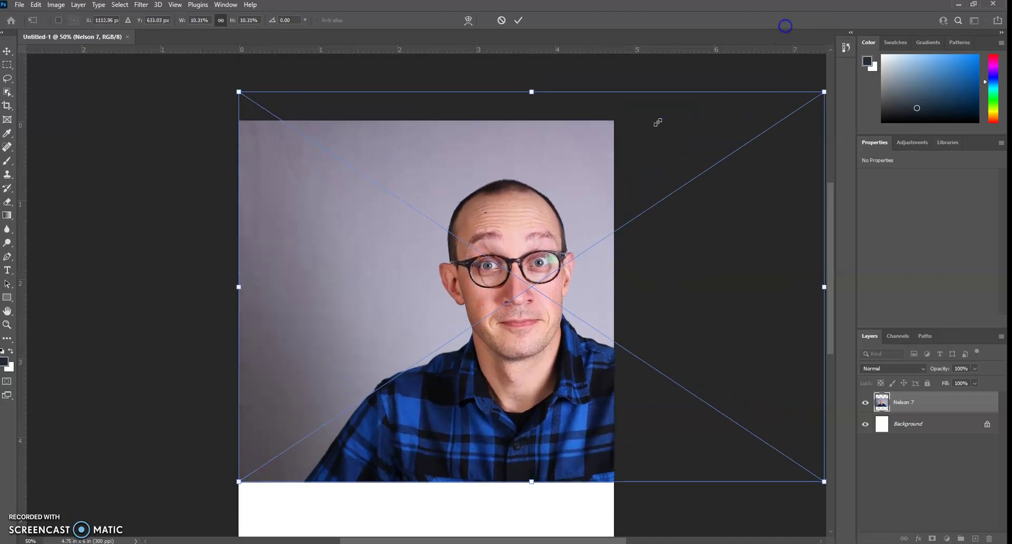
scroll(372, 313, "down", 1)
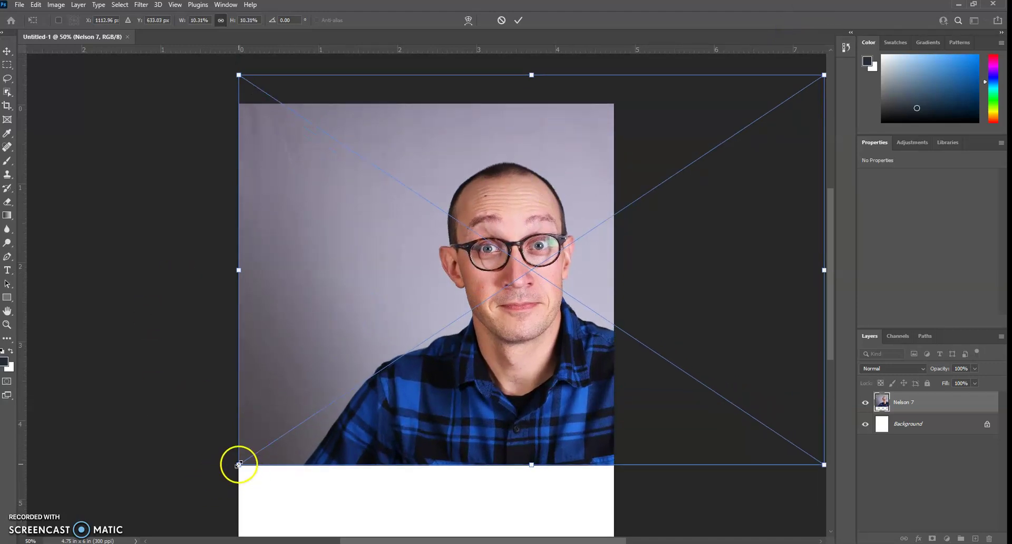
left_click_drag(235, 470, 134, 533)
scroll(382, 421, "down", 1)
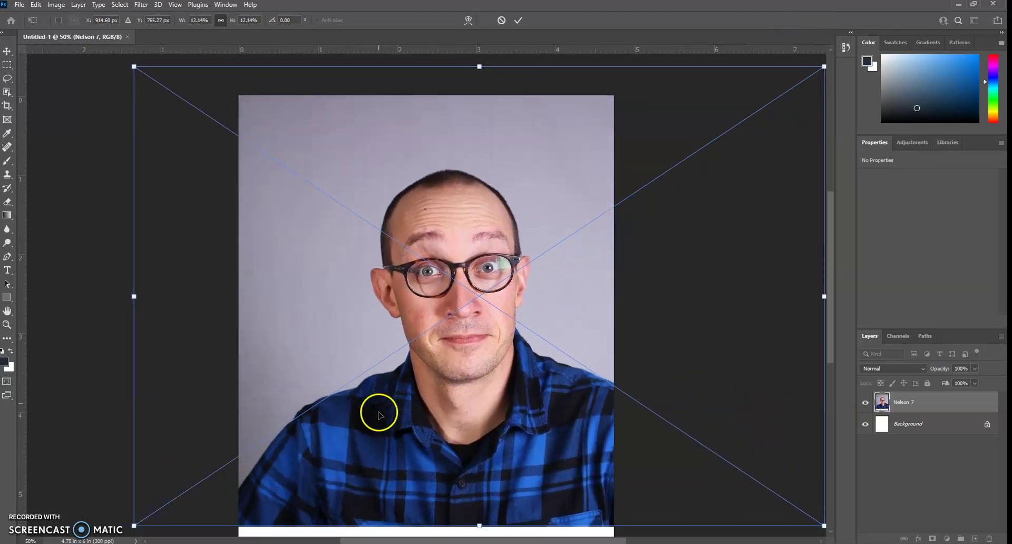
scroll(377, 416, "down", 1)
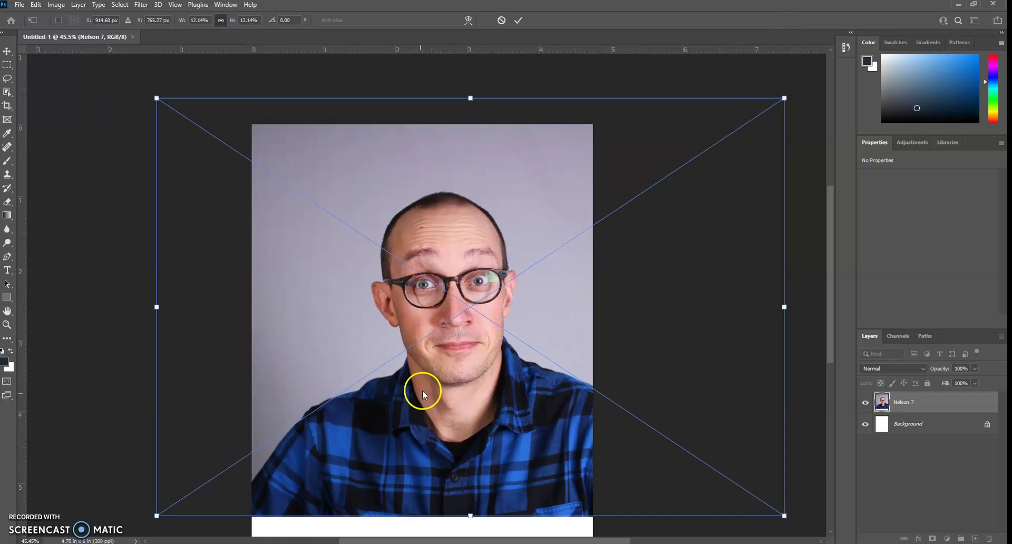
left_click_drag(499, 333, 484, 372)
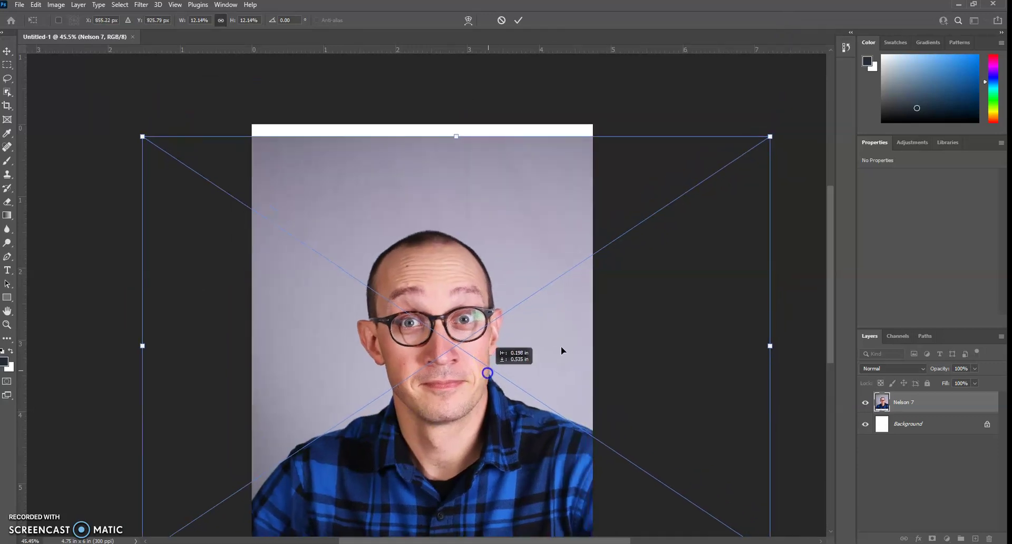
left_click_drag(833, 197, 831, 214)
left_click_drag(767, 77, 794, 50)
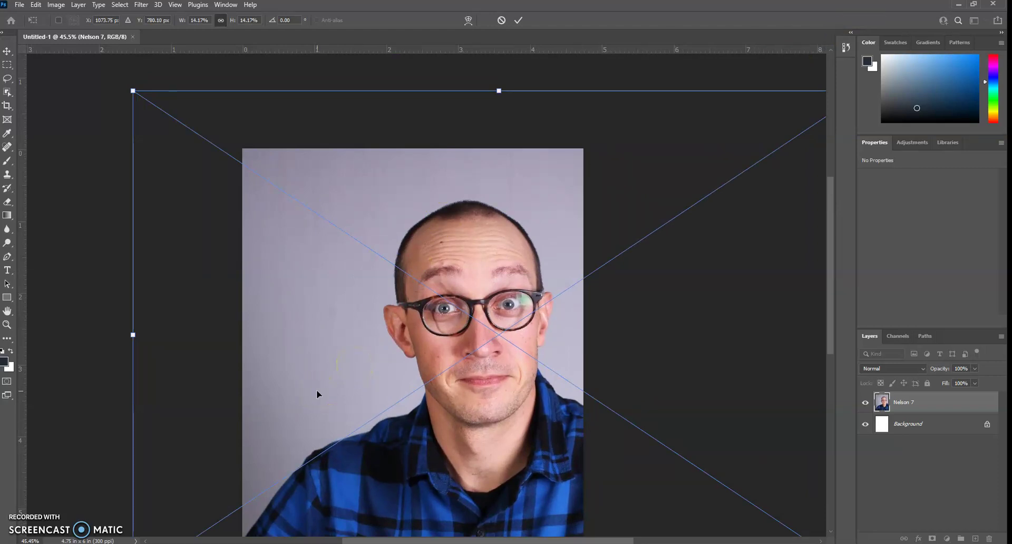
Enlarge the photo further to cover the page and commit it at 11.057 × 7.37 in.
key("ctrl+minus")
key("ctrl+minus")
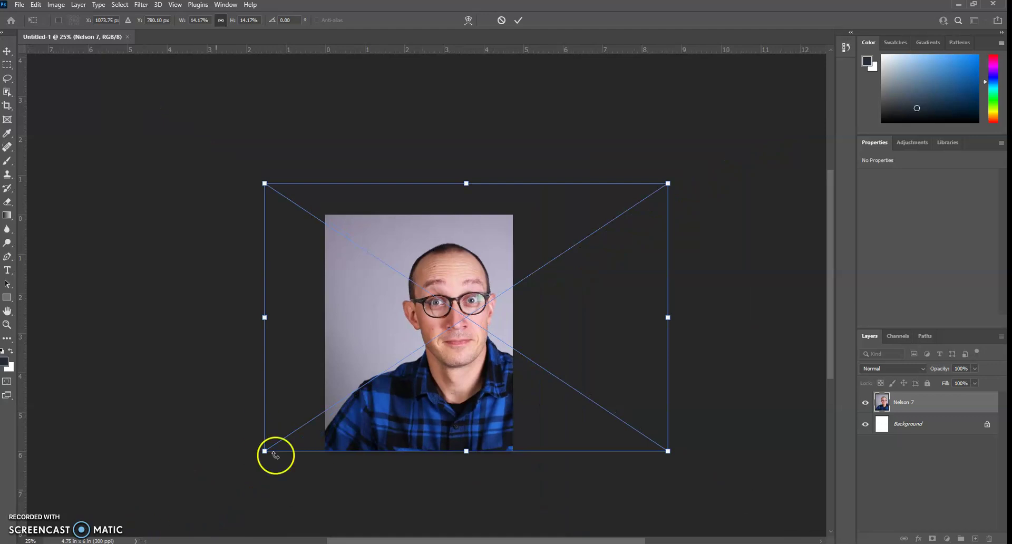
left_click_drag(464, 396, 431, 396)
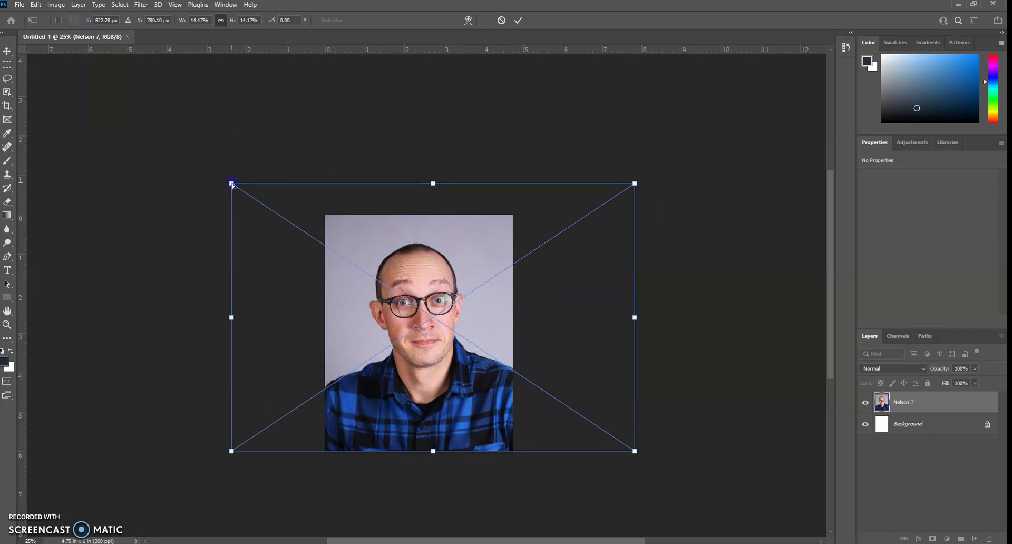
left_click_drag(232, 183, 211, 159)
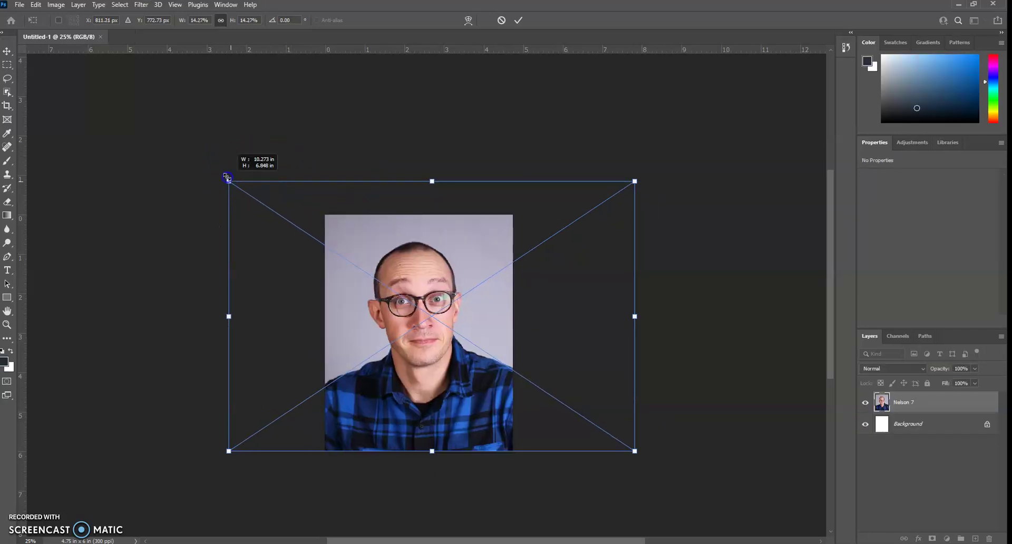
left_click_drag(227, 177, 199, 158)
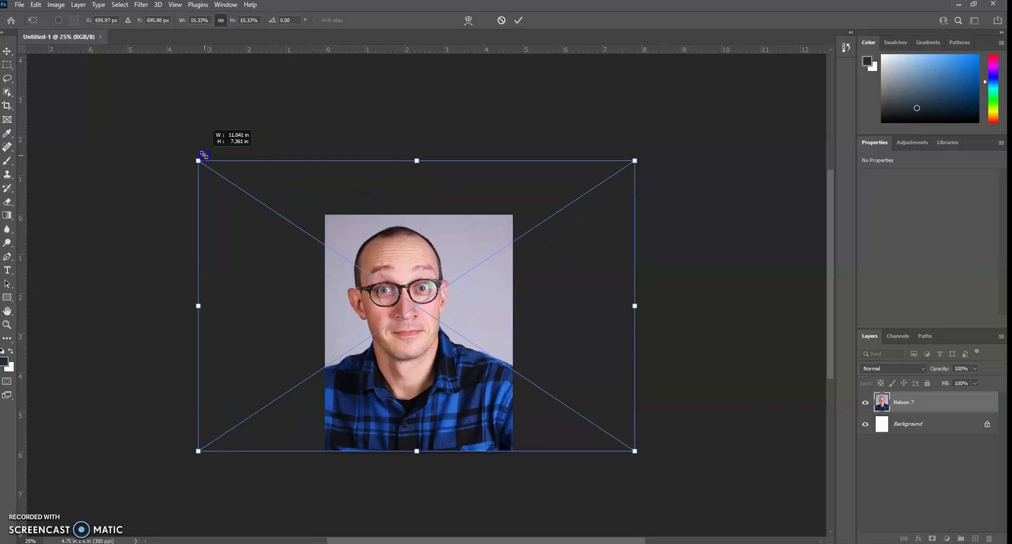
left_click_drag(481, 375, 471, 394)
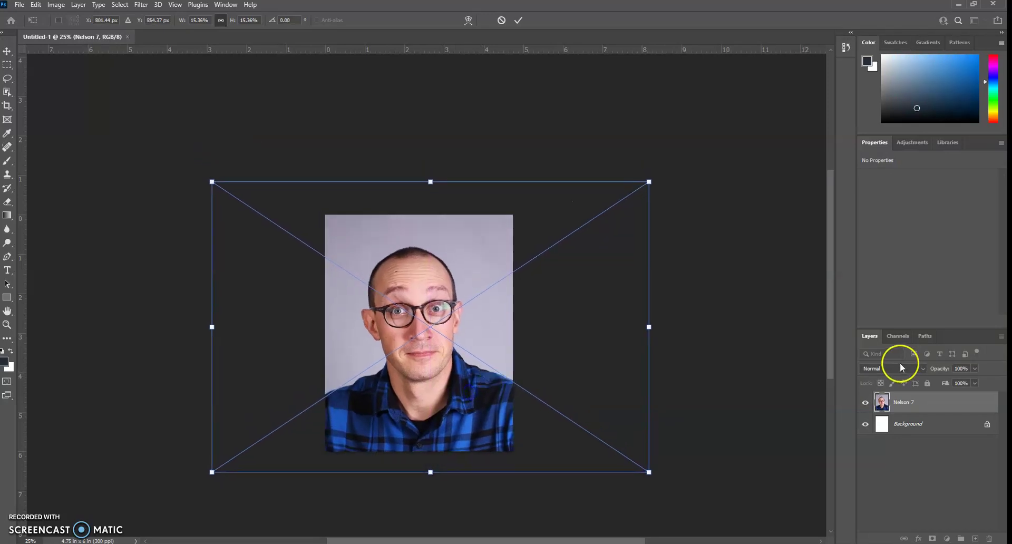
key("Return")
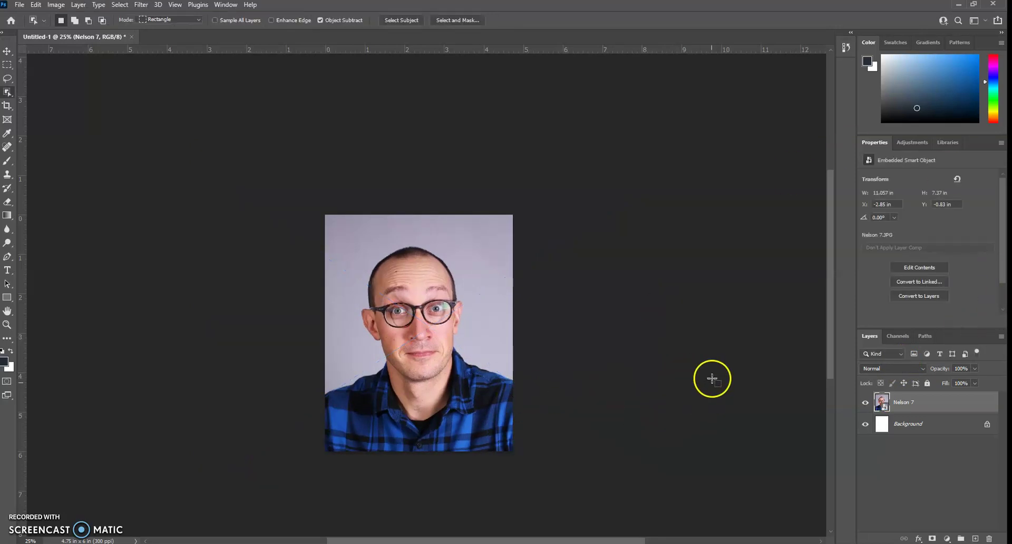
scroll(489, 367, "up", 1)
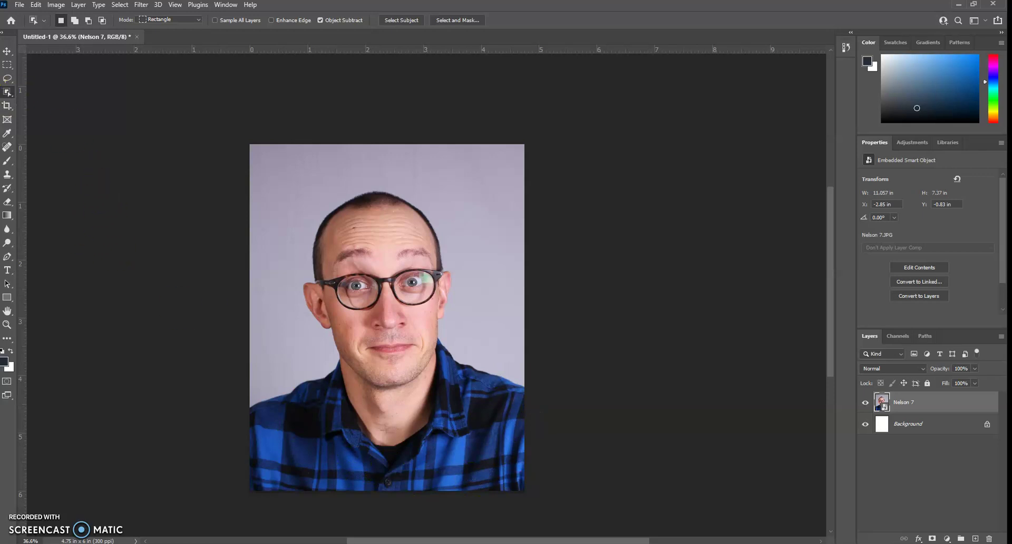
Use the Object Selection tool to outline the man in Nelson 7, separating him from the grey backdrop.
right_click(7, 94)
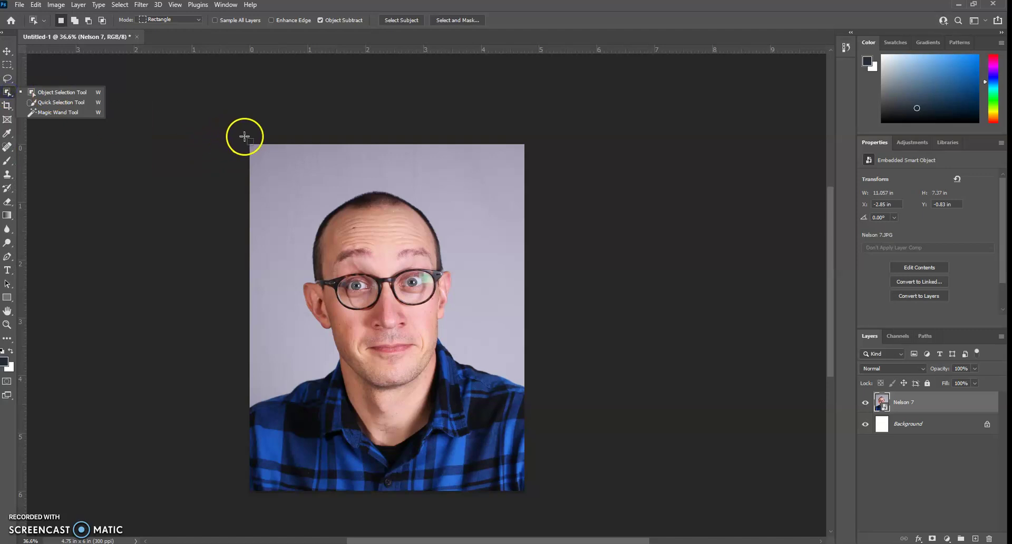
left_click_drag(237, 133, 552, 494)
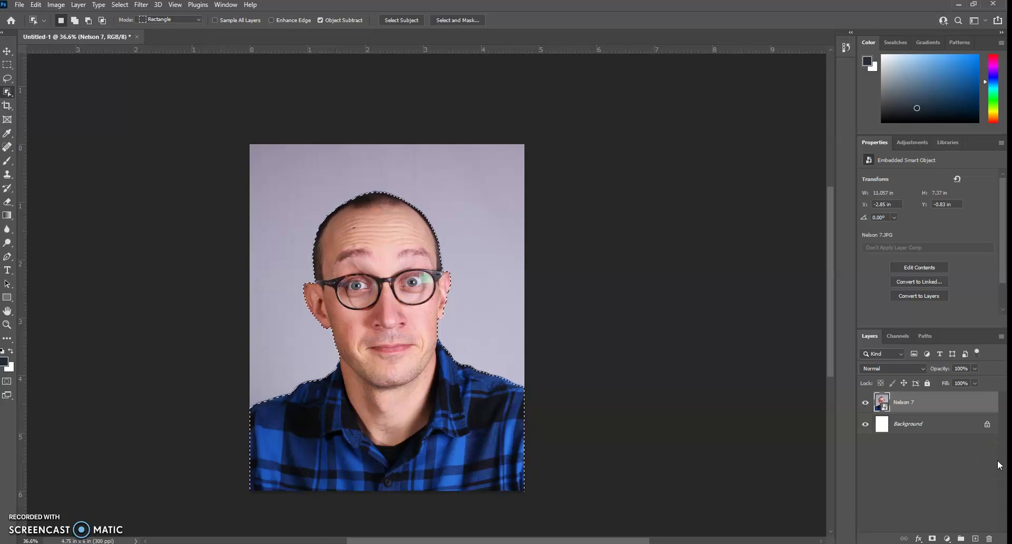
left_click(912, 142)
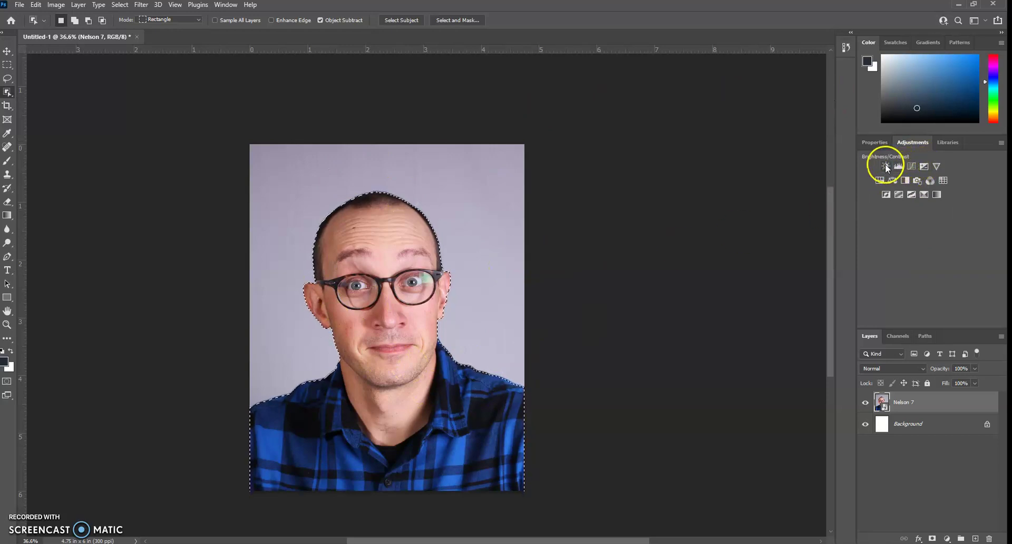
Add a Levels adjustment layer masked to the person and lower its white point to 152.
left_click(899, 167)
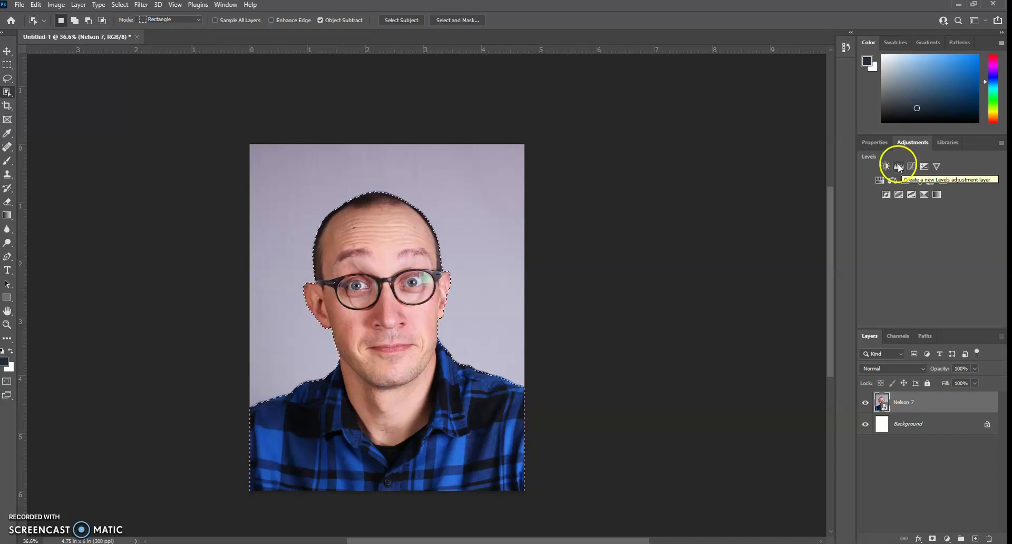
left_click(899, 167)
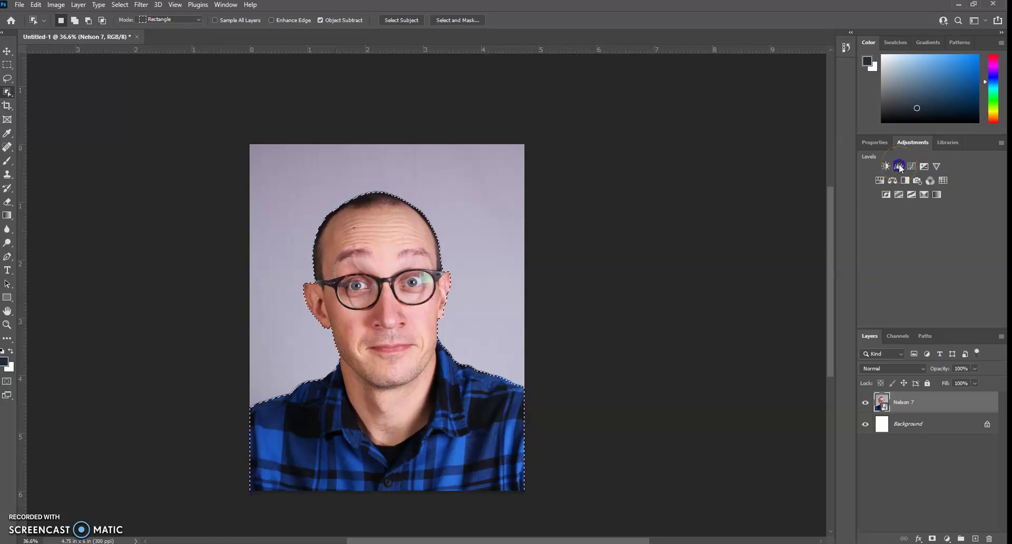
left_click(896, 469)
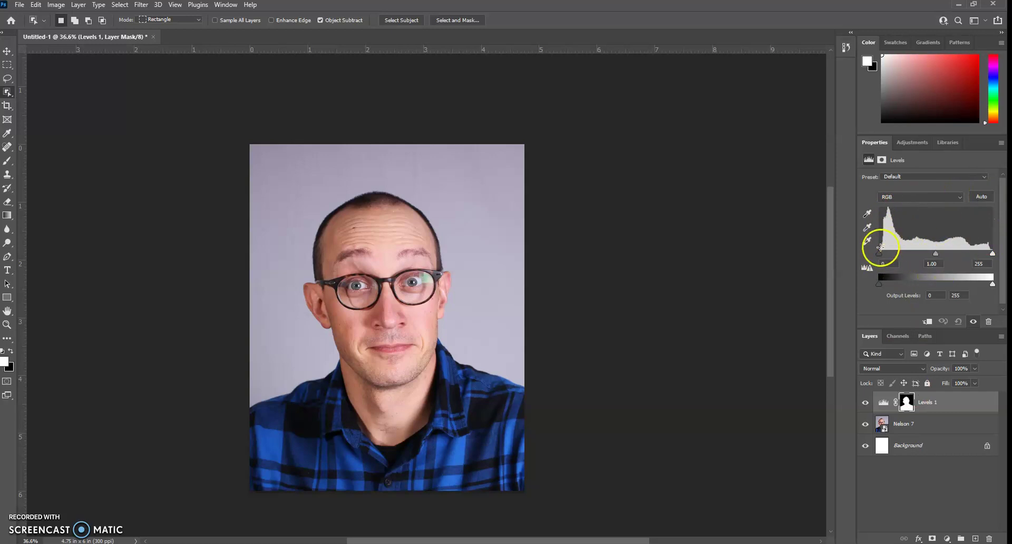
left_click(882, 402)
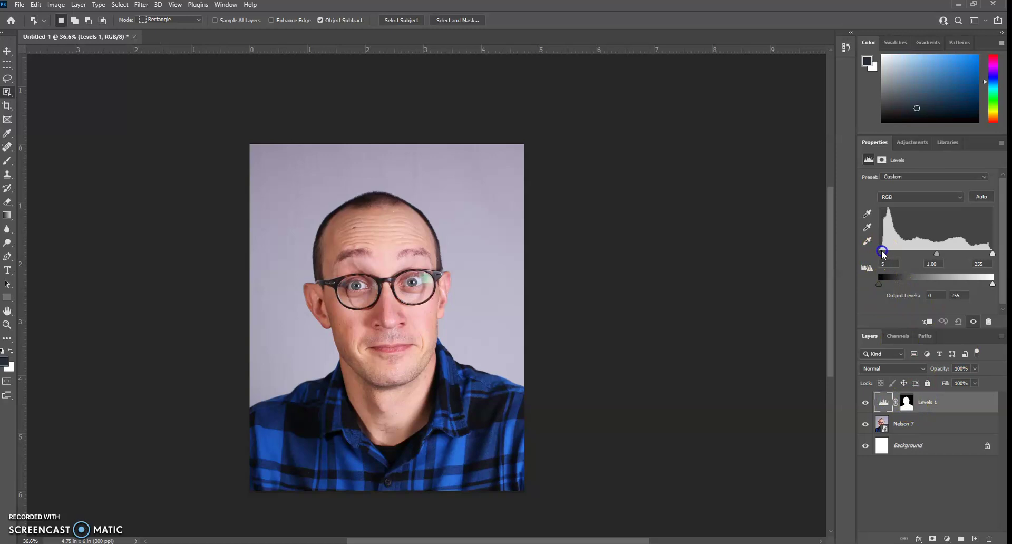
left_click_drag(882, 252, 854, 251)
mouse_move(987, 255)
left_mouse_down()
mouse_move(942, 253)
mouse_move(1004, 247)
left_mouse_up()
mouse_move(909, 406)
left_mouse_down()
mouse_move(876, 404)
mouse_move(924, 400)
mouse_move(905, 401)
mouse_move(915, 395)
mouse_move(903, 418)
mouse_move(898, 397)
mouse_move(910, 392)
mouse_move(916, 416)
mouse_move(901, 409)
mouse_move(905, 393)
mouse_move(919, 414)
left_mouse_up()
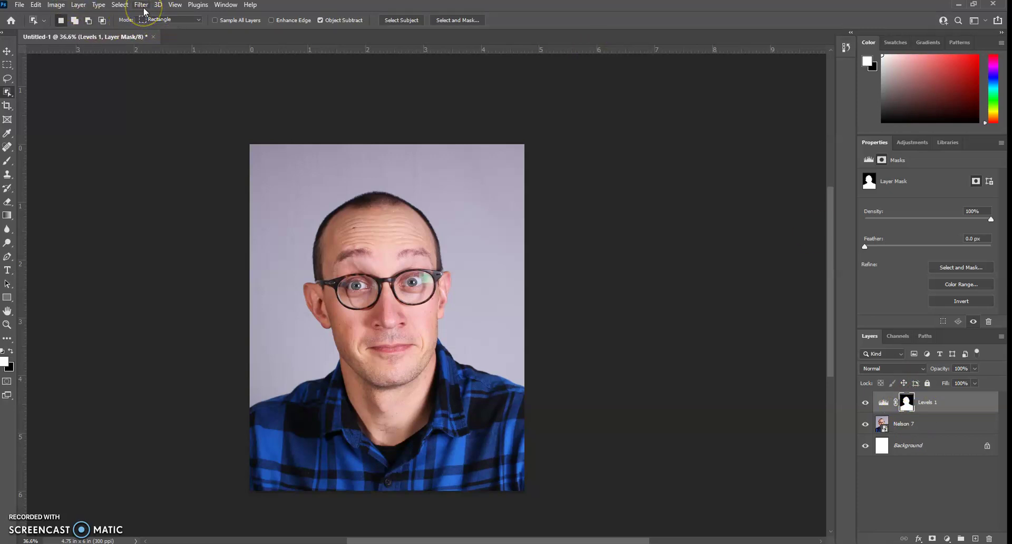
Select the Levels 1 mask thumbnail and invert it with Ctrl+I.
left_click(118, 5)
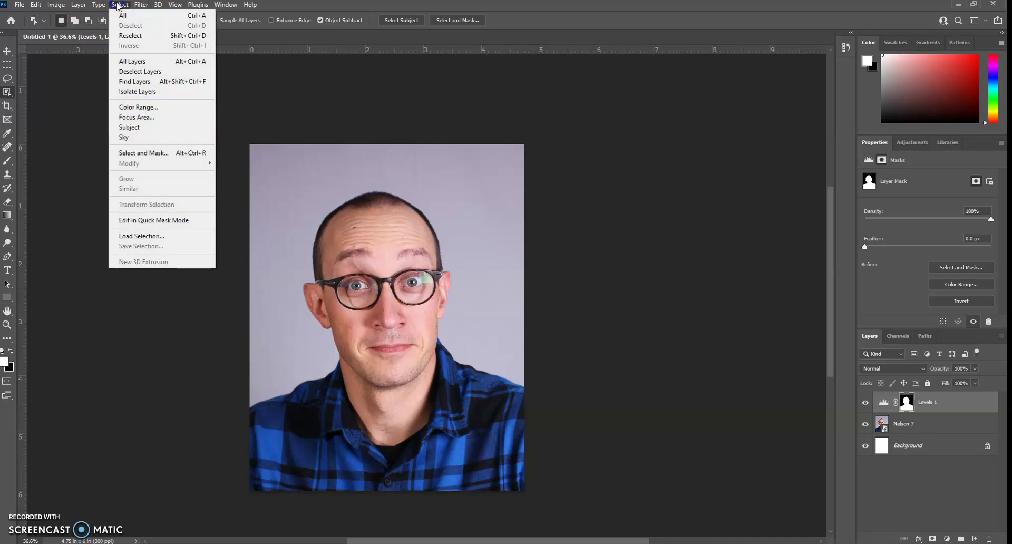
left_click(163, 45)
left_click(909, 403)
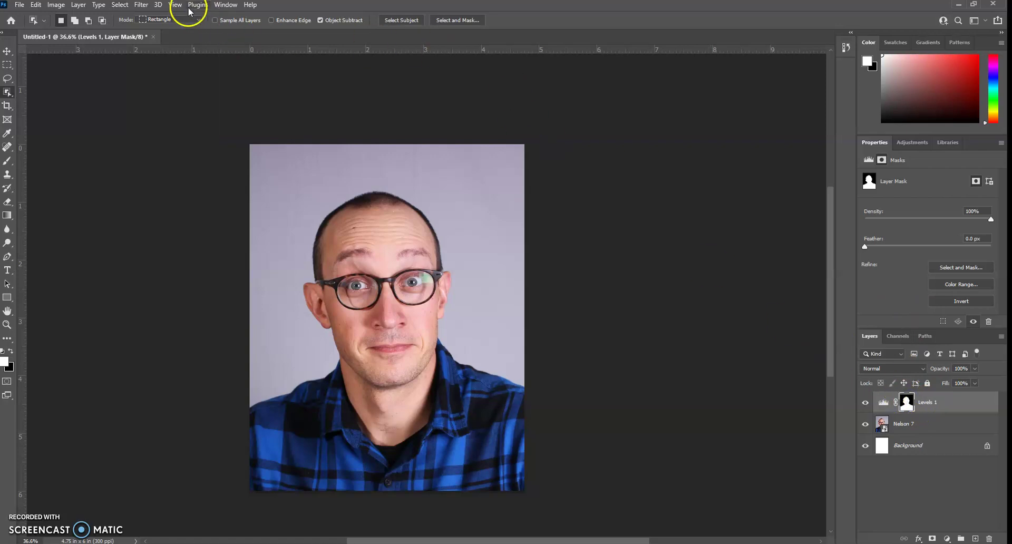
left_click(56, 5)
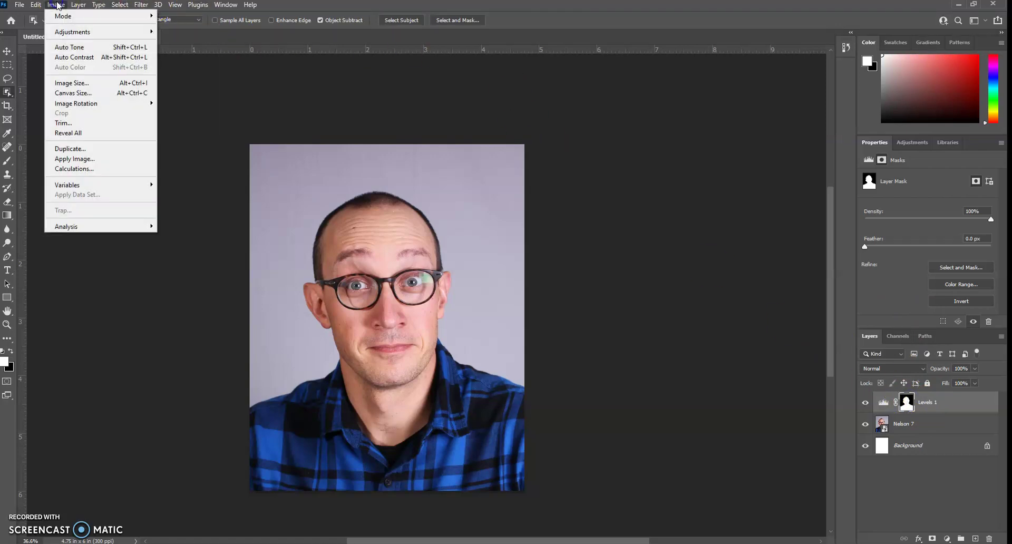
mouse_move(73, 32)
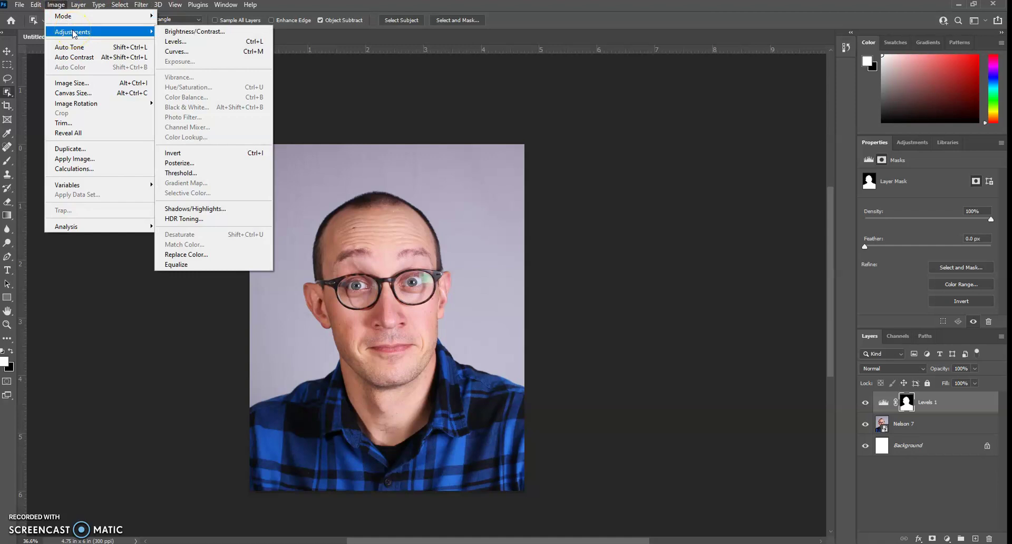
left_click(911, 401)
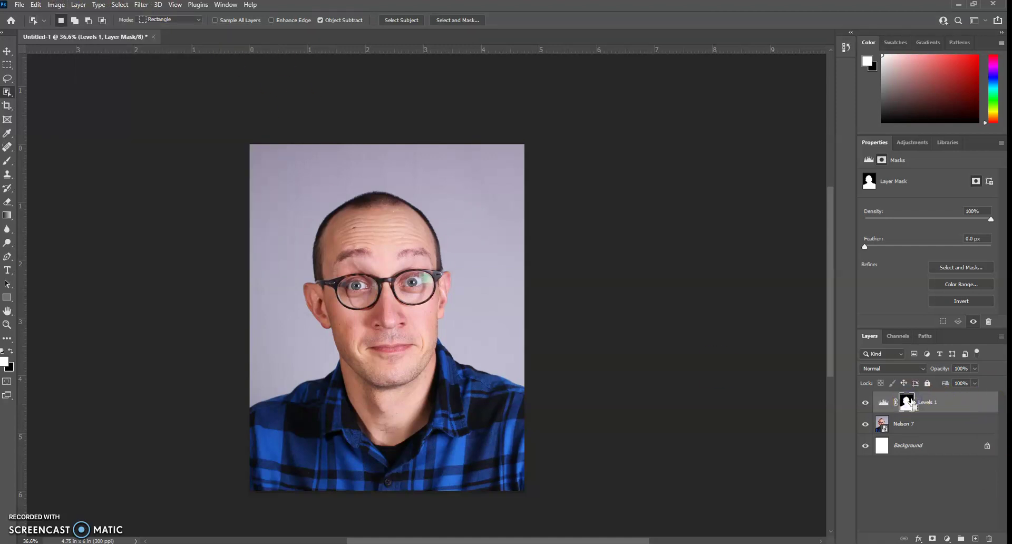
key("ctrl+i")
Set the Levels 1 inputs to 0, 1.27 and 104 so the backdrop turns pure white.
left_click(883, 402)
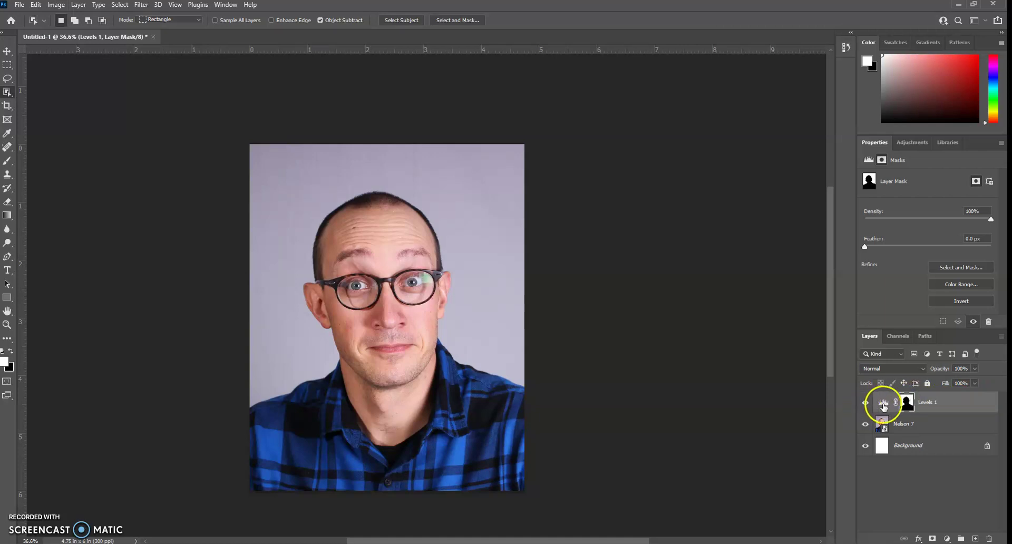
left_click(927, 403)
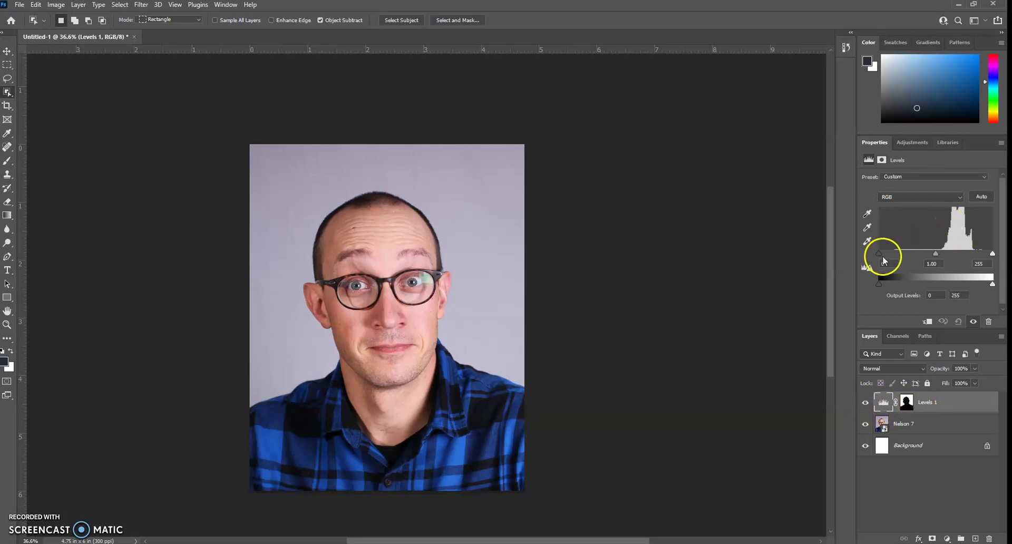
mouse_move(933, 254)
left_mouse_down()
mouse_move(885, 248)
mouse_move(914, 254)
left_mouse_up()
left_click_drag(992, 254, 947, 255)
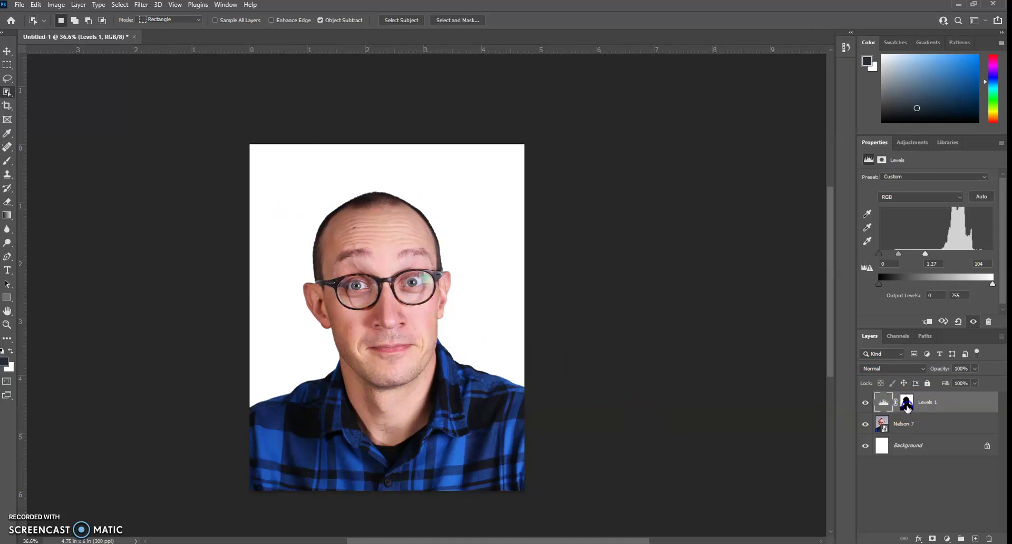
Select the Levels 1 layer mask and drag its Feather value down to 0 px.
left_click(906, 402)
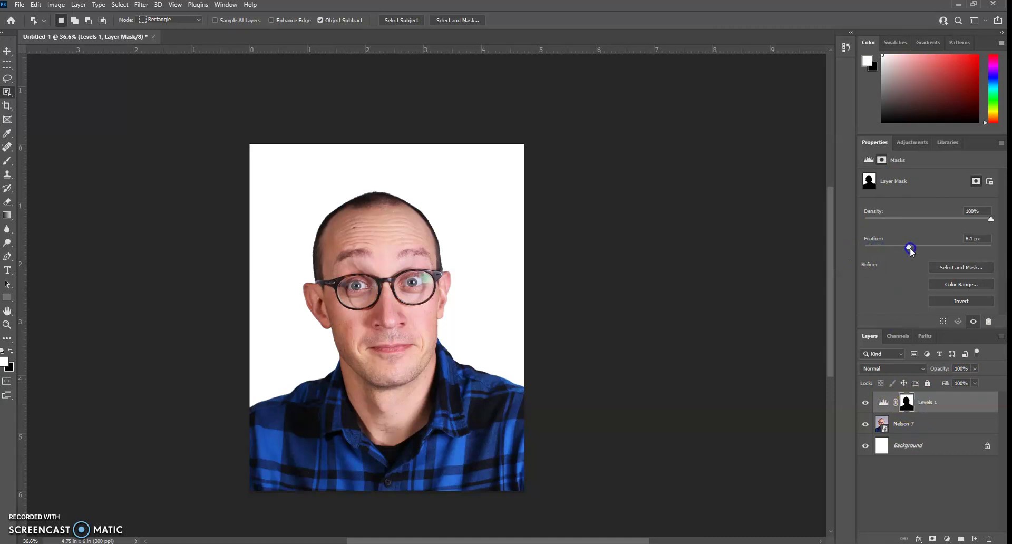
left_click_drag(967, 246, 877, 248)
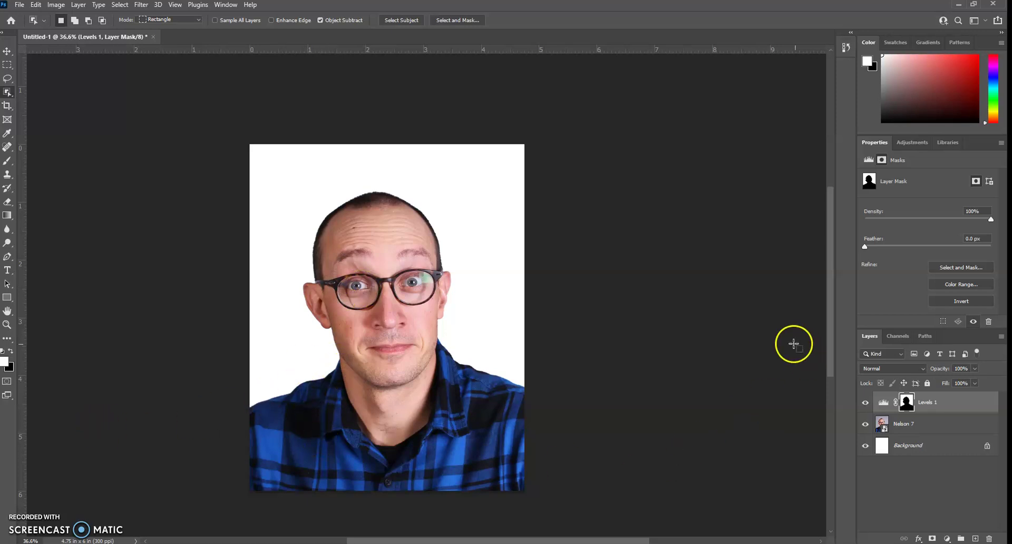
Swap the colours, pick the Brush tool and set its hardness to 69%.
left_click(10, 351)
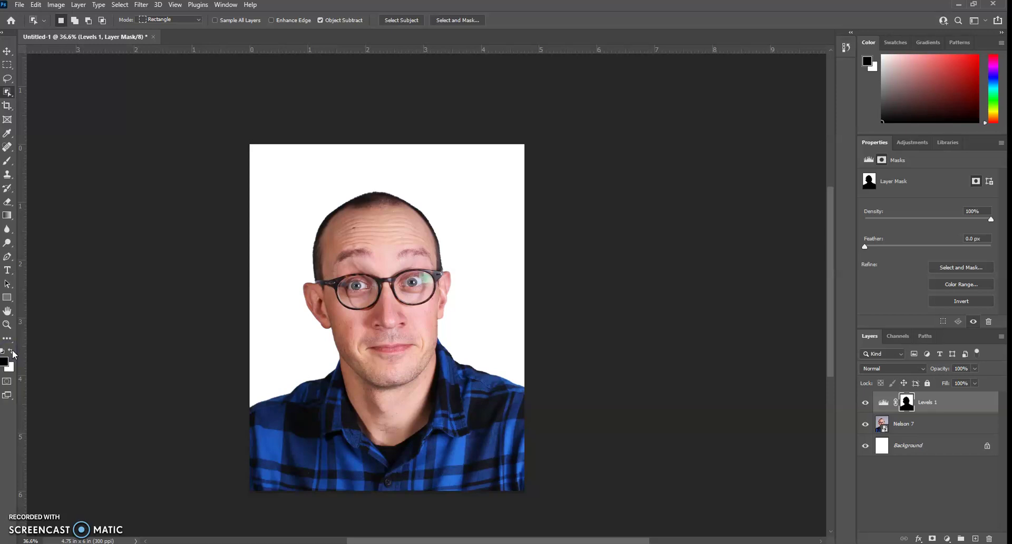
left_click(4, 362)
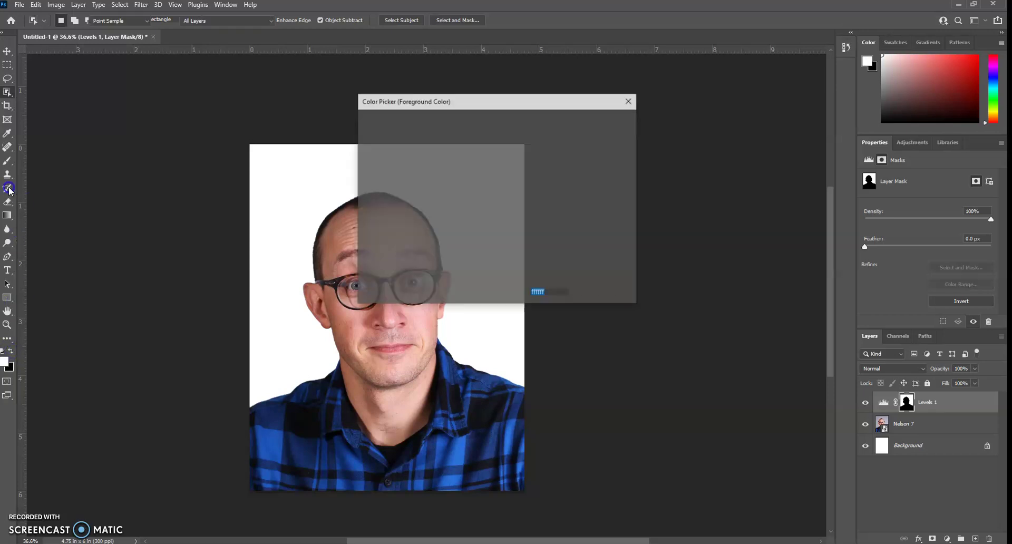
left_click(606, 120)
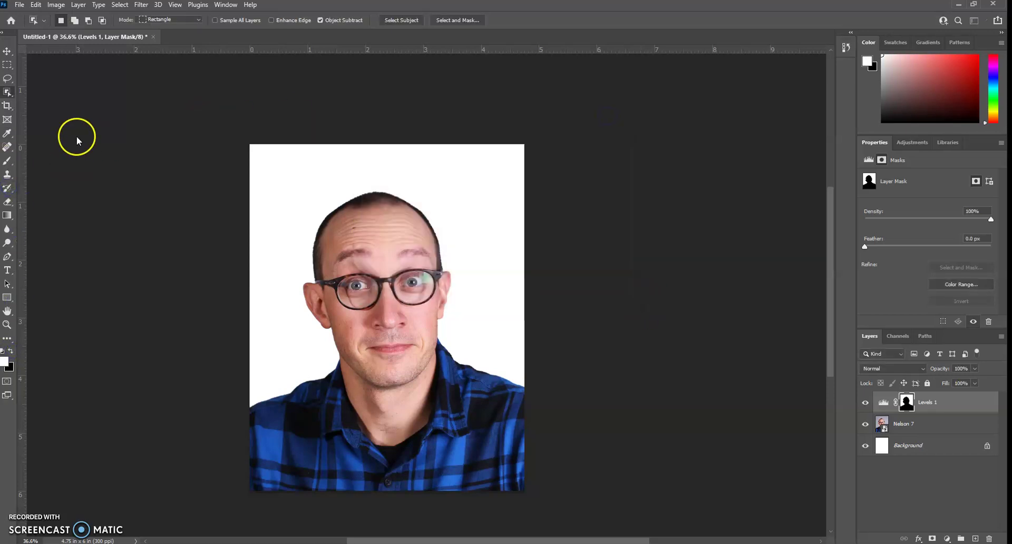
left_click(7, 161)
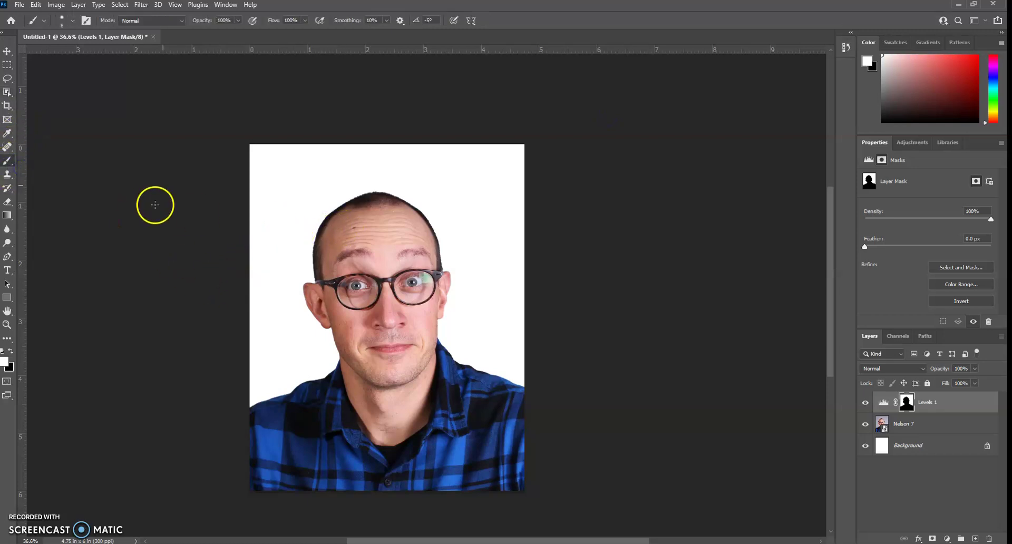
left_click(74, 24)
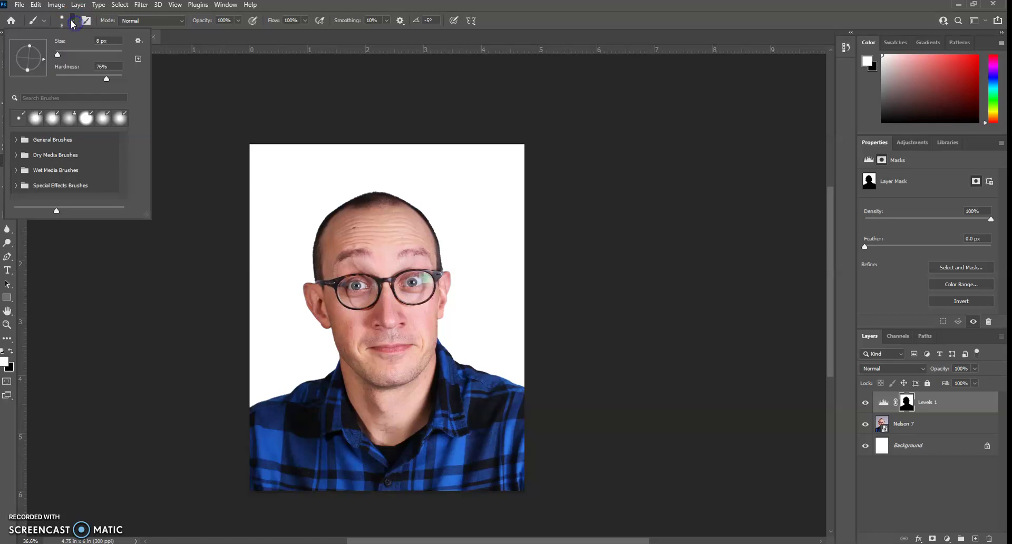
left_click(103, 77)
left_click(59, 54)
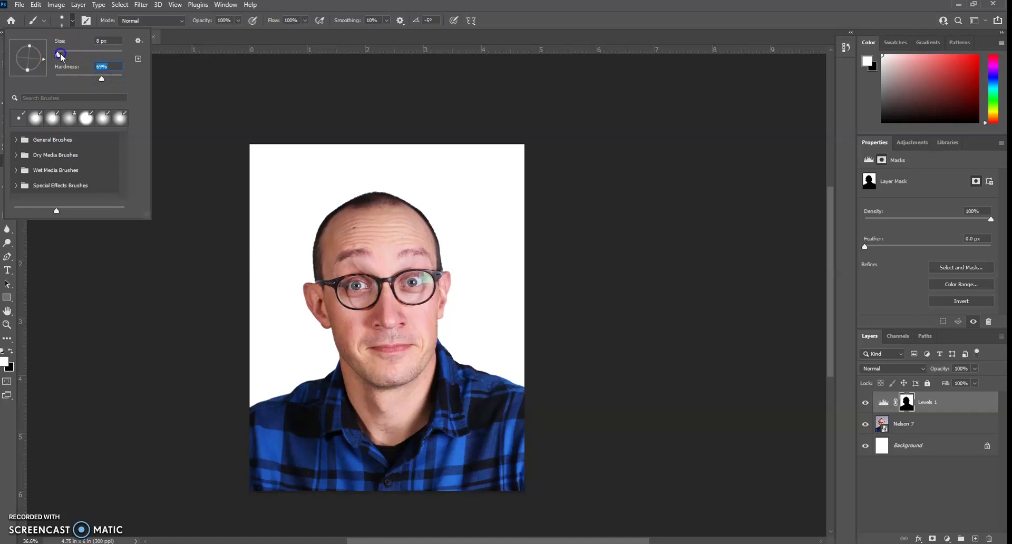
left_click(248, 185)
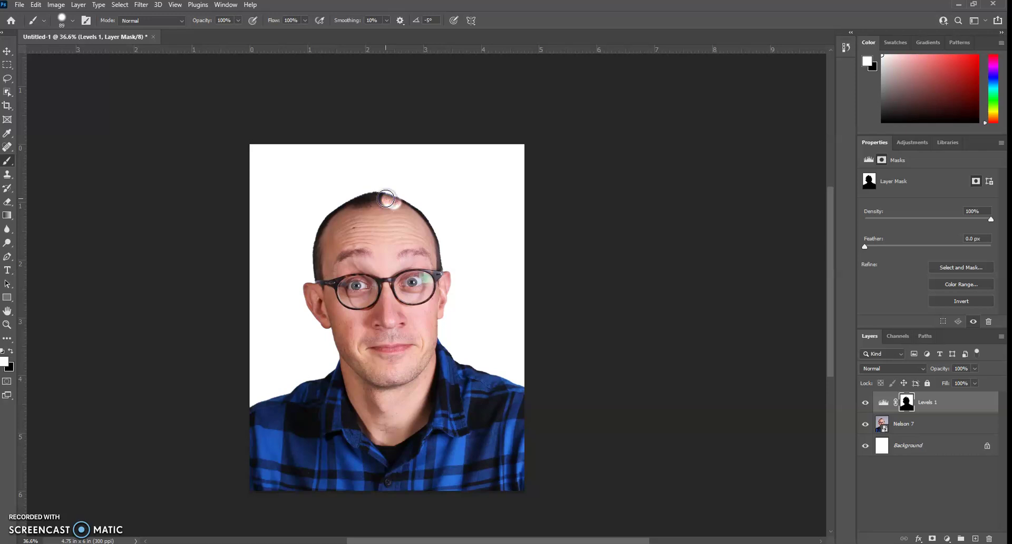
Paint black on the mask along the top and right side of the head.
mouse_move(446, 213)
left_mouse_down()
mouse_move(561, 270)
mouse_move(635, 273)
mouse_move(514, 225)
mouse_move(438, 216)
left_mouse_up()
left_click(5, 351)
left_click(11, 351)
left_click_drag(508, 267, 435, 263)
mouse_move(435, 265)
left_mouse_down()
mouse_move(436, 242)
mouse_move(418, 213)
mouse_move(360, 201)
mouse_move(318, 228)
mouse_move(318, 286)
left_mouse_up()
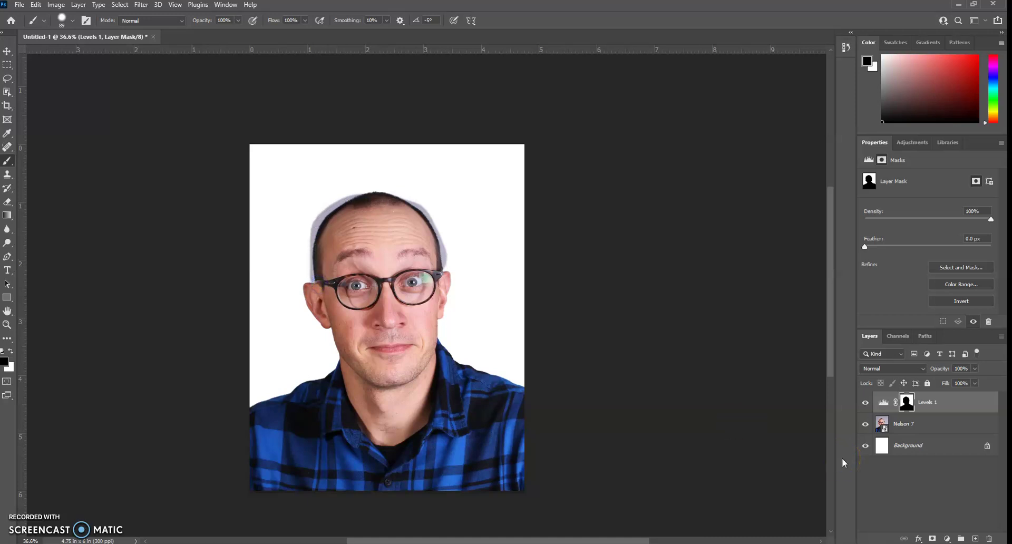
Soften the brush to 0% hardness and paint the mask over the eyebrow area.
left_click(72, 21)
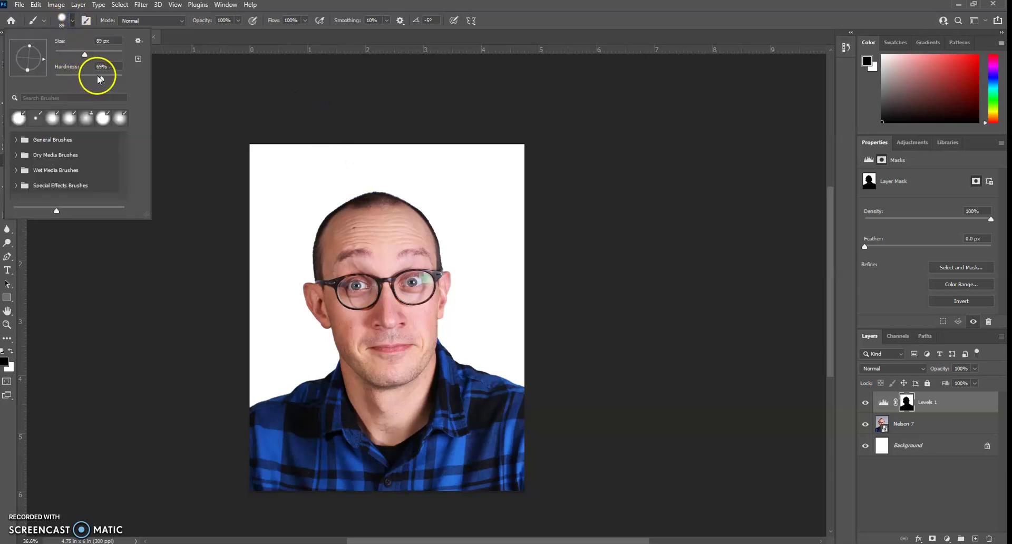
mouse_move(98, 78)
left_mouse_down()
mouse_move(145, 77)
mouse_move(5, 82)
left_mouse_up()
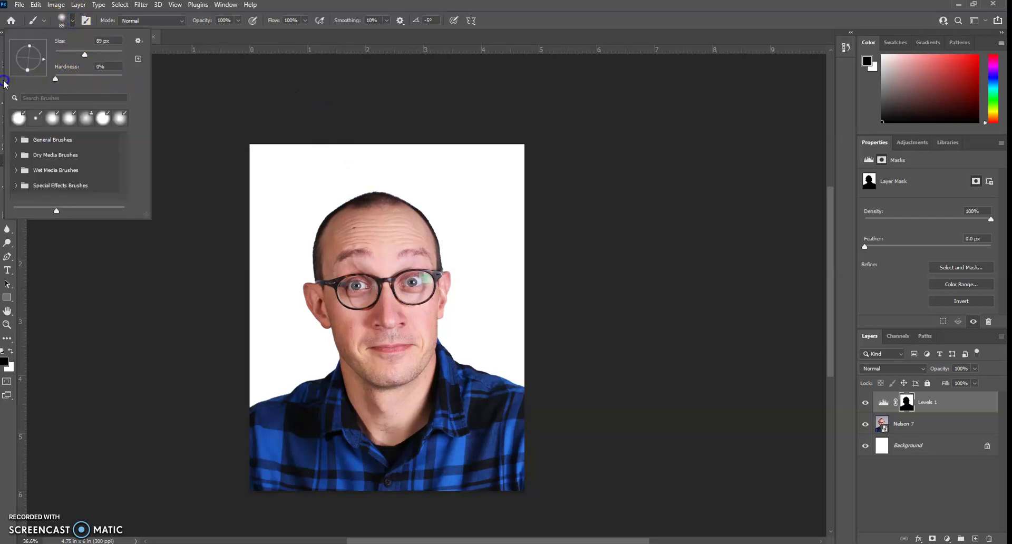
left_click(600, 184)
mouse_move(368, 260)
left_mouse_down()
mouse_move(402, 246)
mouse_move(433, 267)
mouse_move(431, 233)
mouse_move(398, 205)
mouse_move(354, 201)
mouse_move(331, 218)
mouse_move(320, 284)
left_mouse_up()
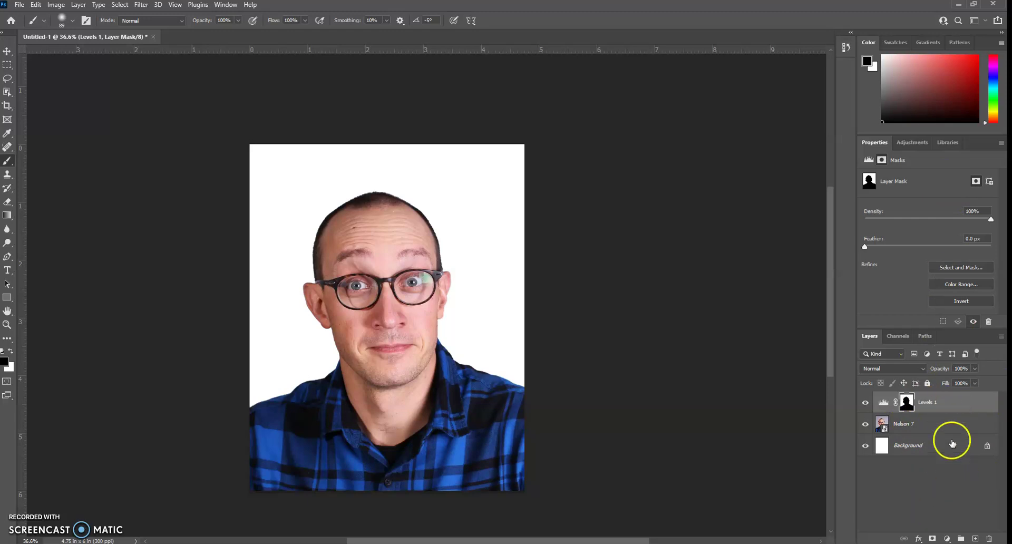
Select the Levels 1 layer and flatten the image with Ctrl+Shift+E.
left_click(947, 409)
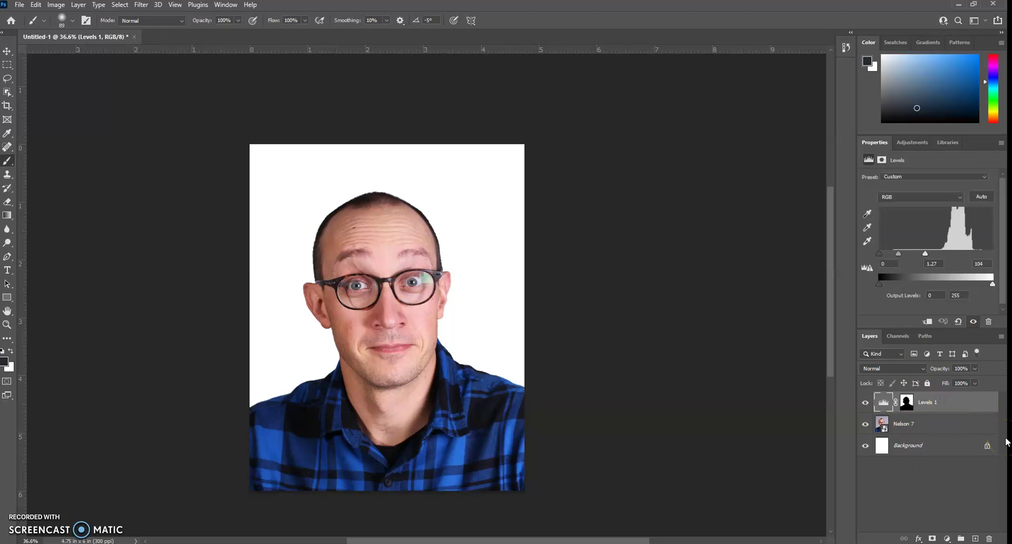
key("ctrl+shift+e")
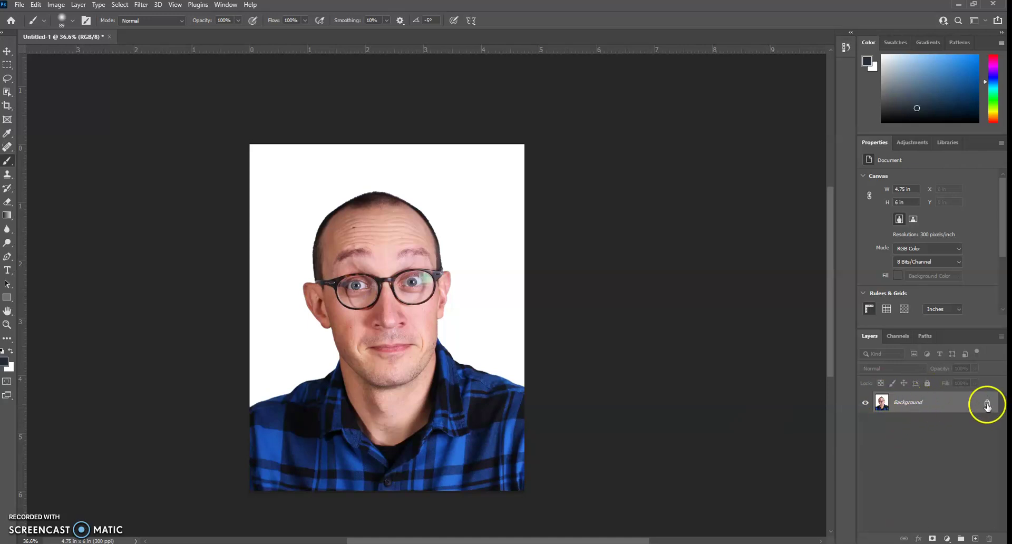
Duplicate Background into a Background copy layer and hide the original Background.
left_click_drag(918, 413, 976, 537)
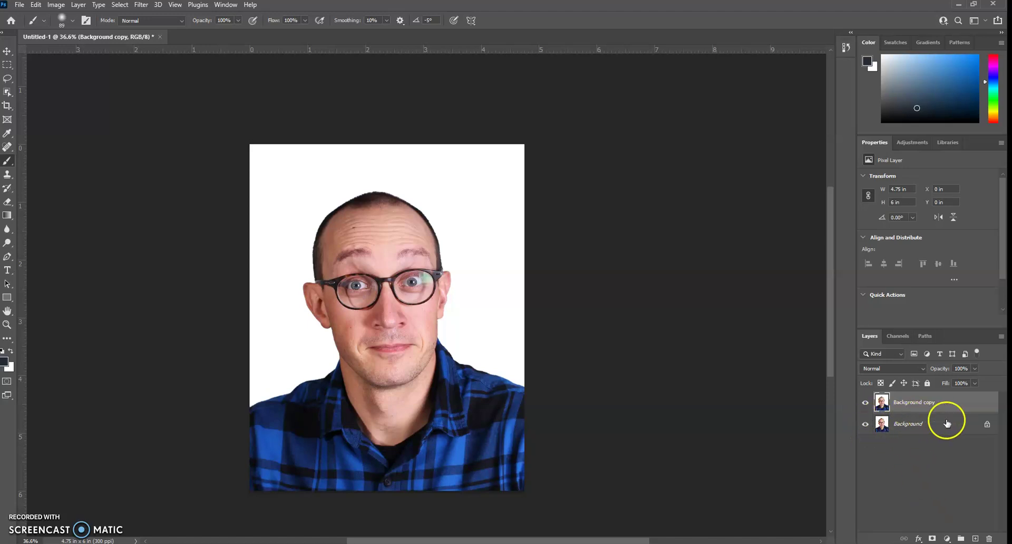
left_click(864, 424)
Save As a PSD on the computer, named with the student's name plus 'Monster me'.
left_click(20, 5)
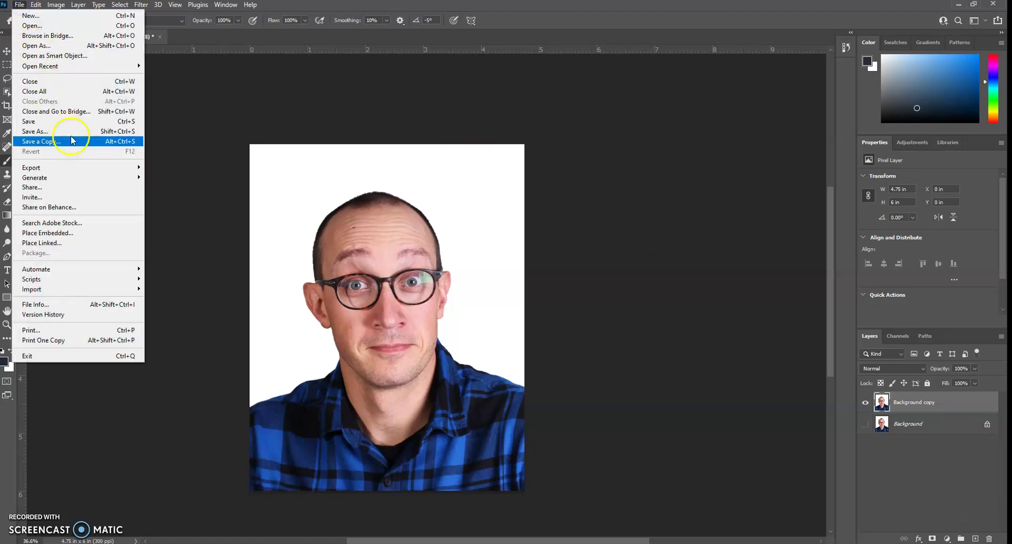
left_click(35, 132)
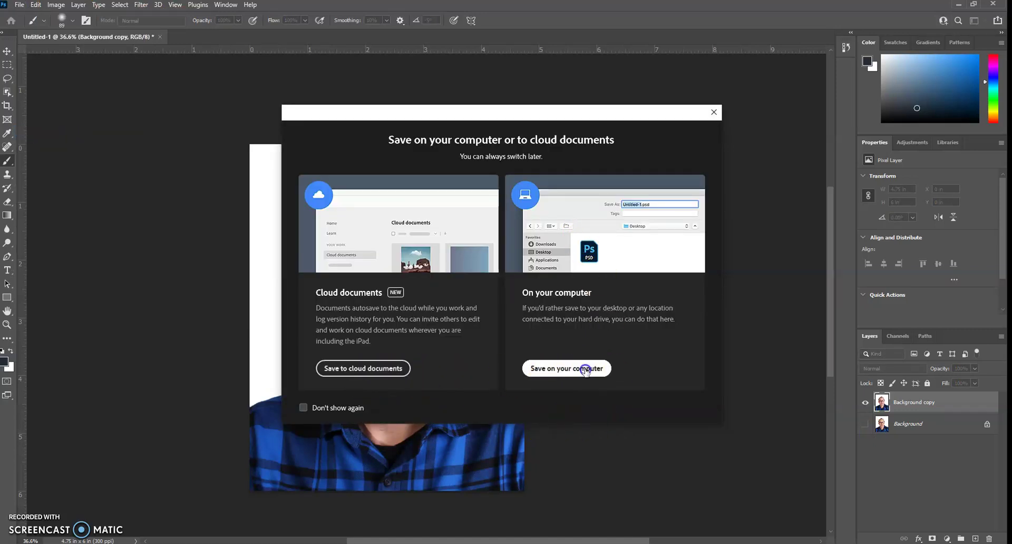
left_click(585, 368)
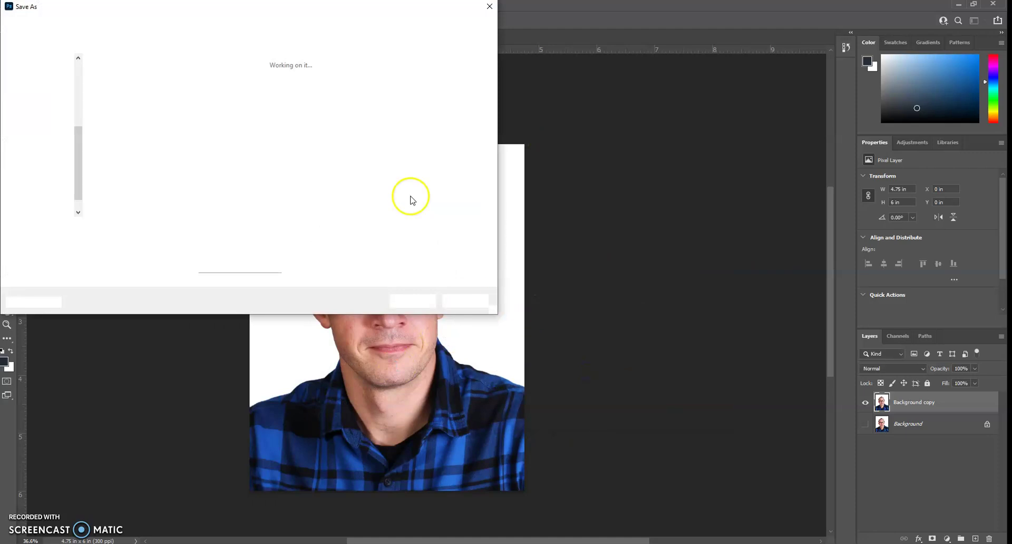
left_click_drag(70, 228, 98, 228)
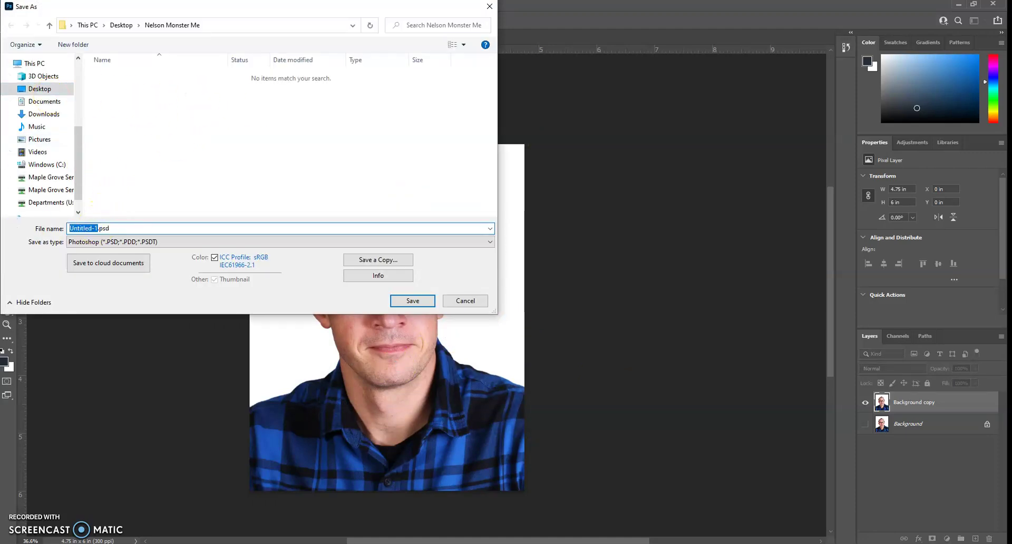
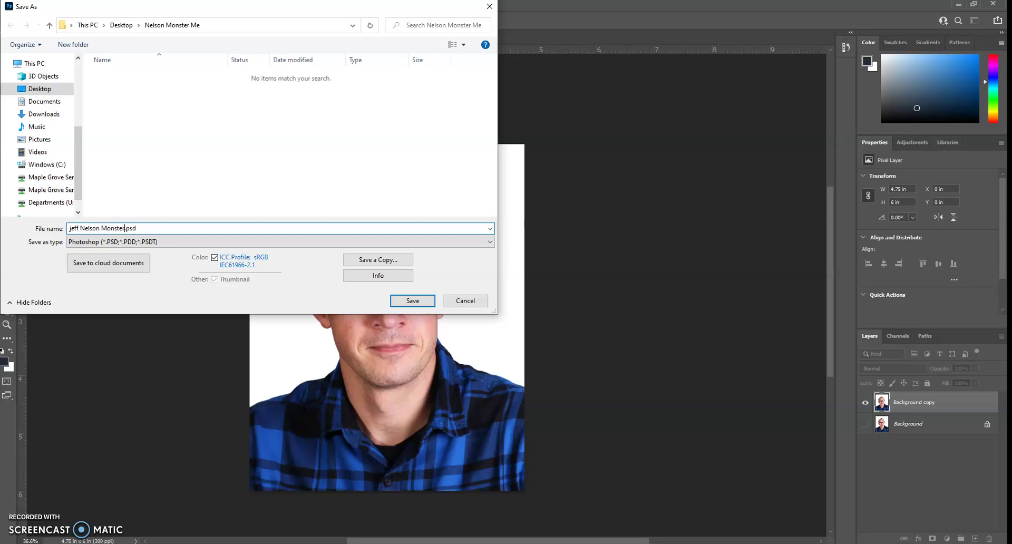
type("me")
left_click(413, 300)
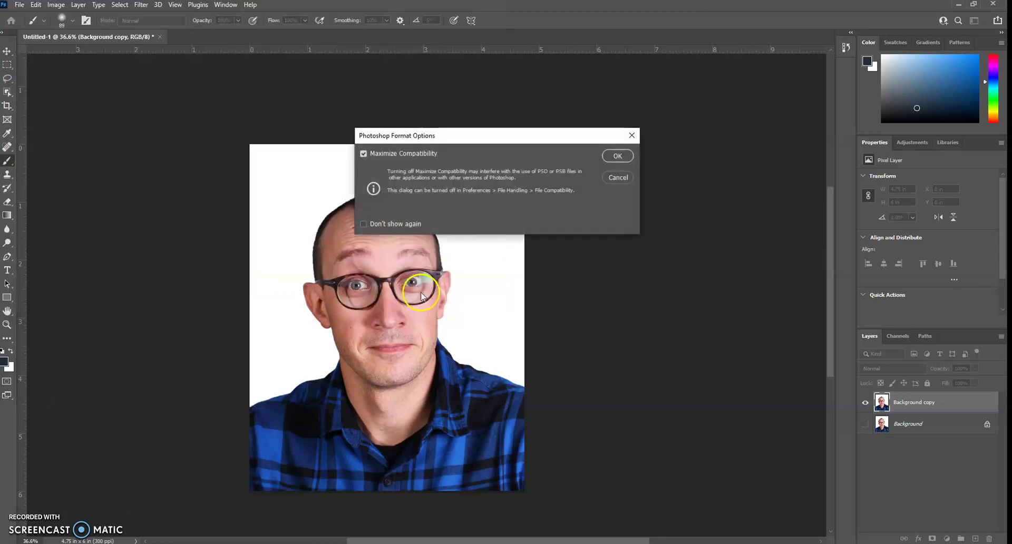
left_click(618, 155)
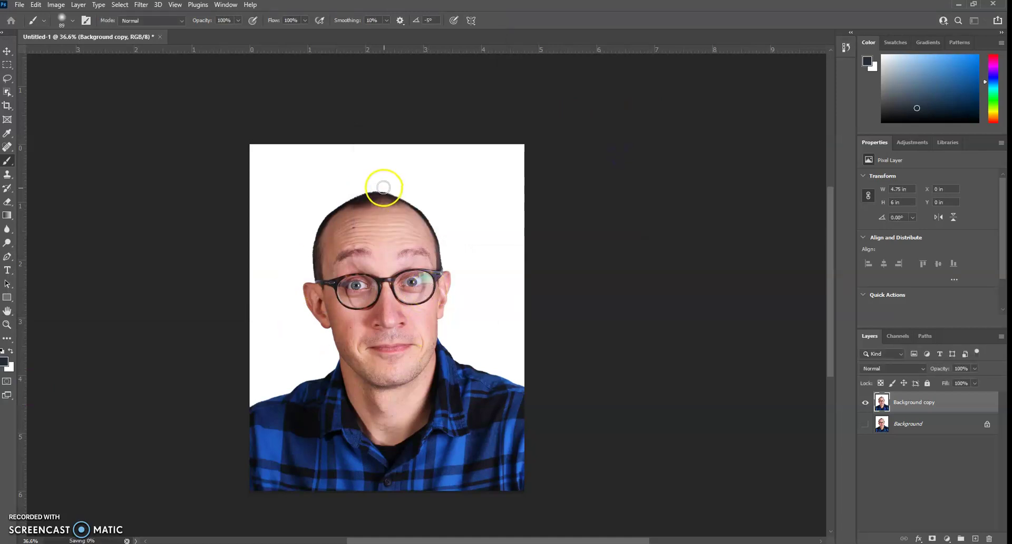